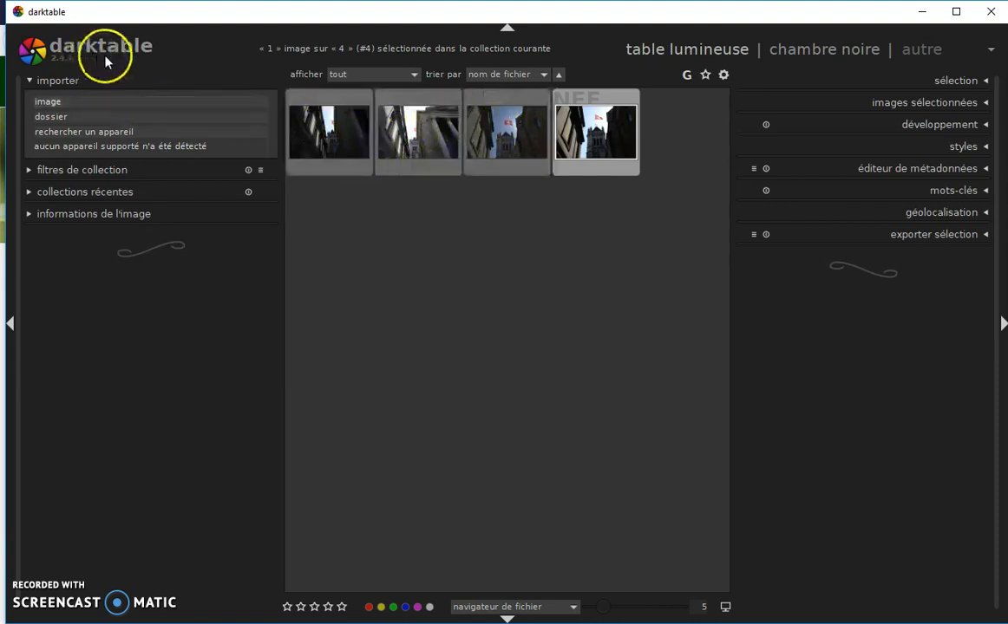
Consult the DarkTable RAW article in the browser, return to darktable and look through the RAW folder without importing it.
{"action": "left_click", "coordinate": [1006, 301]}
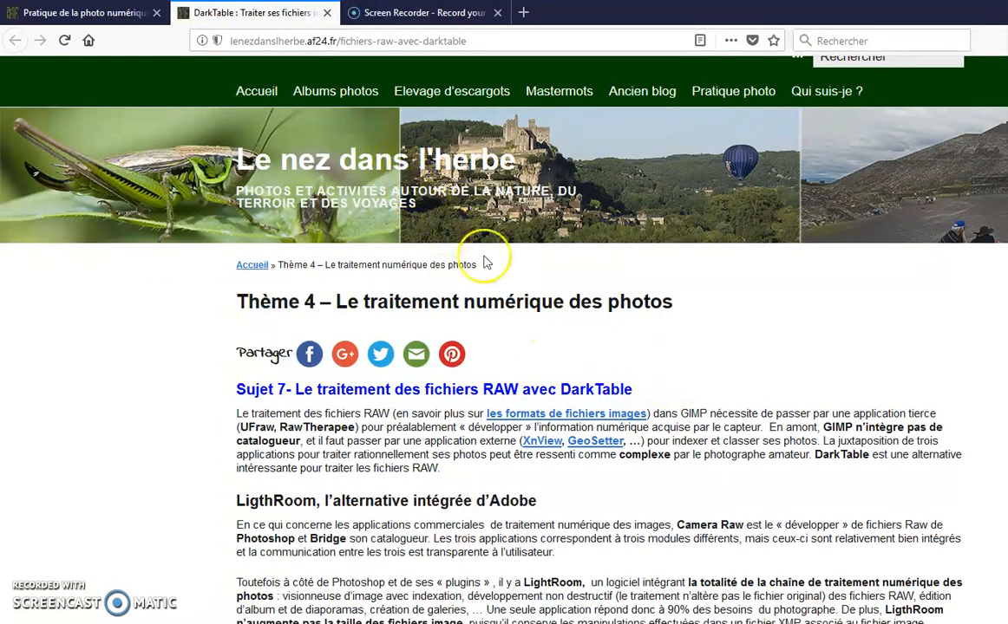
{"action": "key", "text": "alt+Tab"}
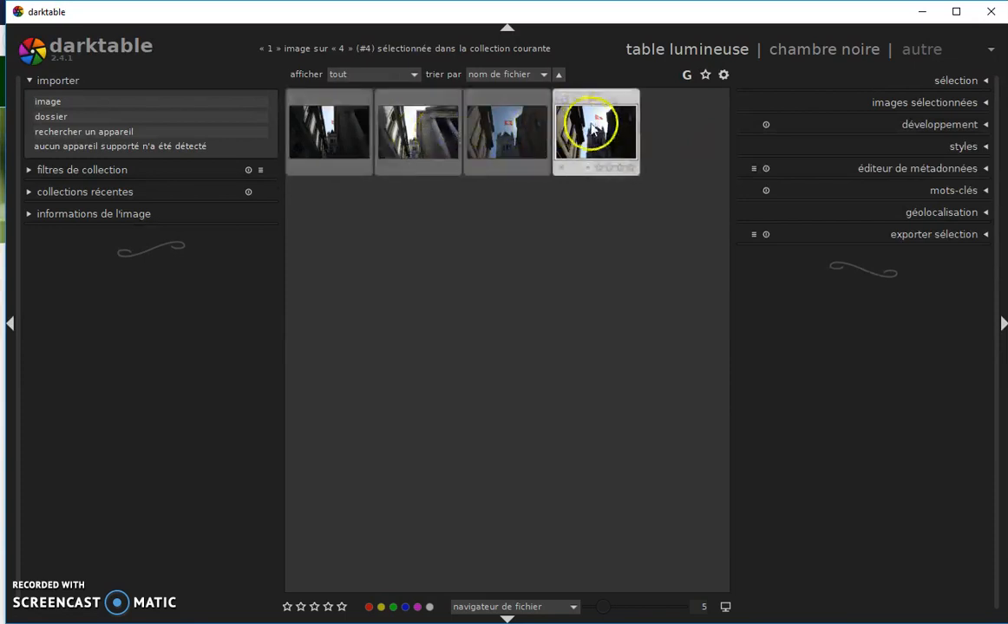
{"action": "left_click", "coordinate": [59, 117]}
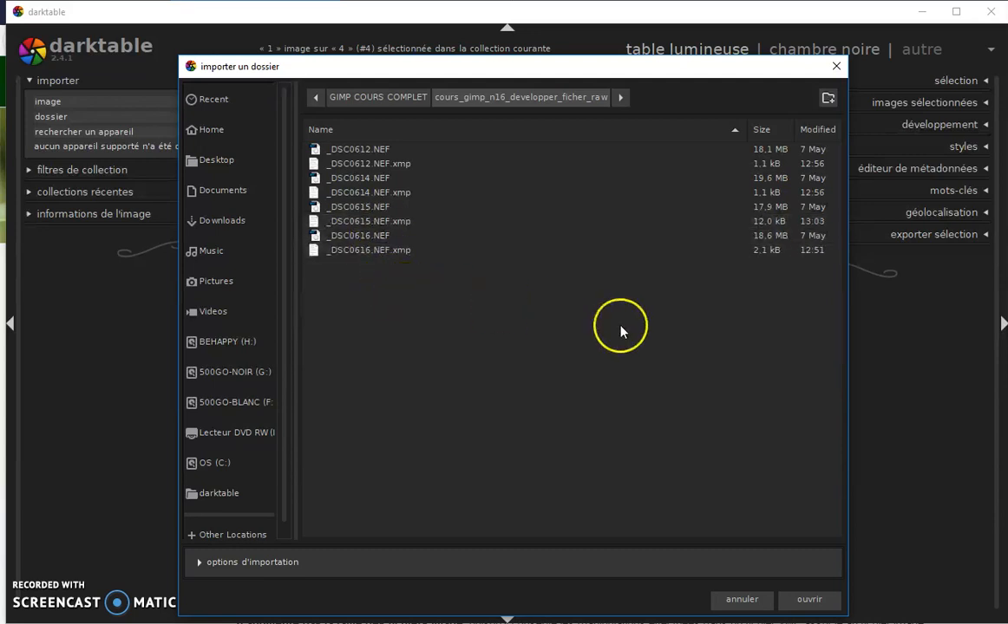
{"action": "left_click", "coordinate": [741, 600]}
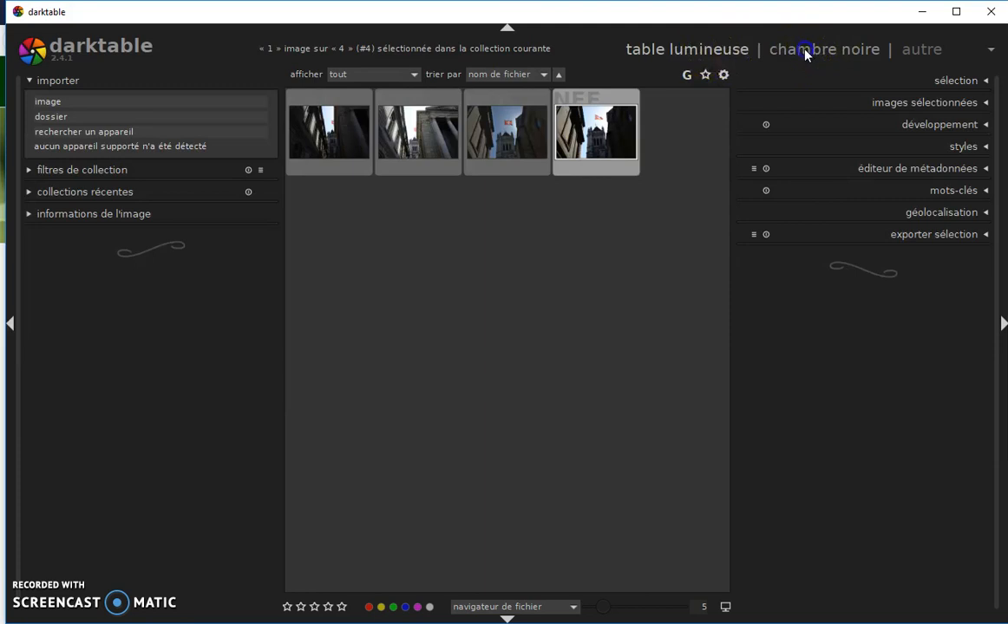
Open the selected tower photo in the darkroom (chambre noire) and look through its correction and basic module groups.
{"action": "left_click", "coordinate": [805, 54]}
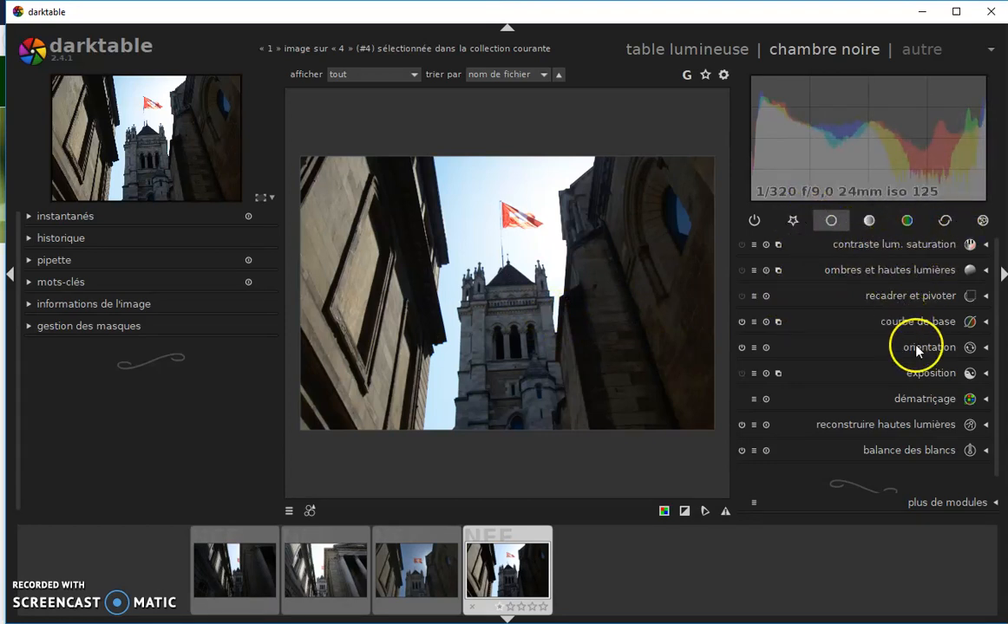
{"action": "left_click", "coordinate": [945, 224]}
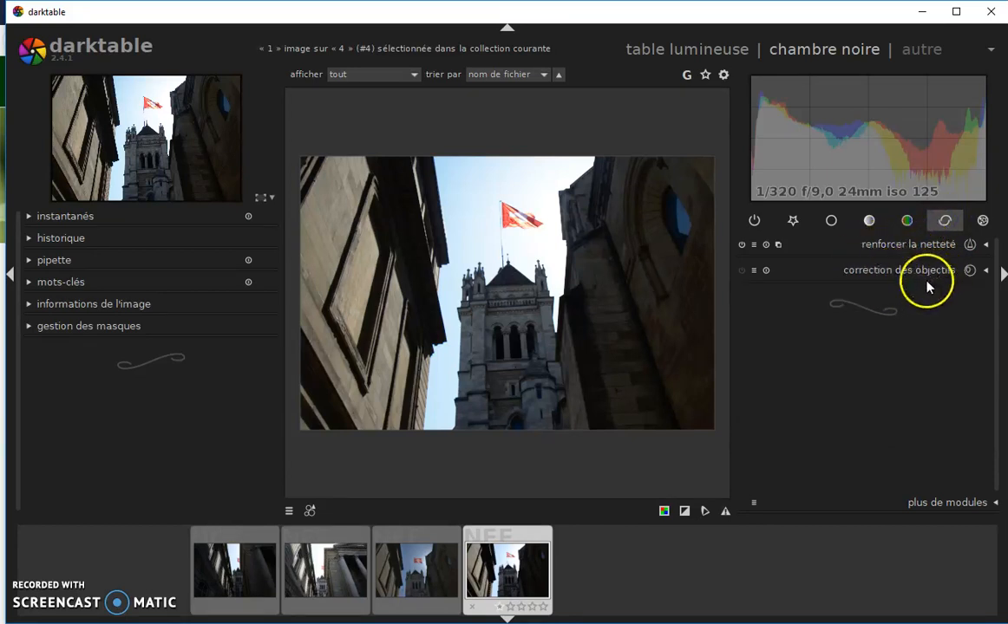
{"action": "left_click", "coordinate": [830, 222]}
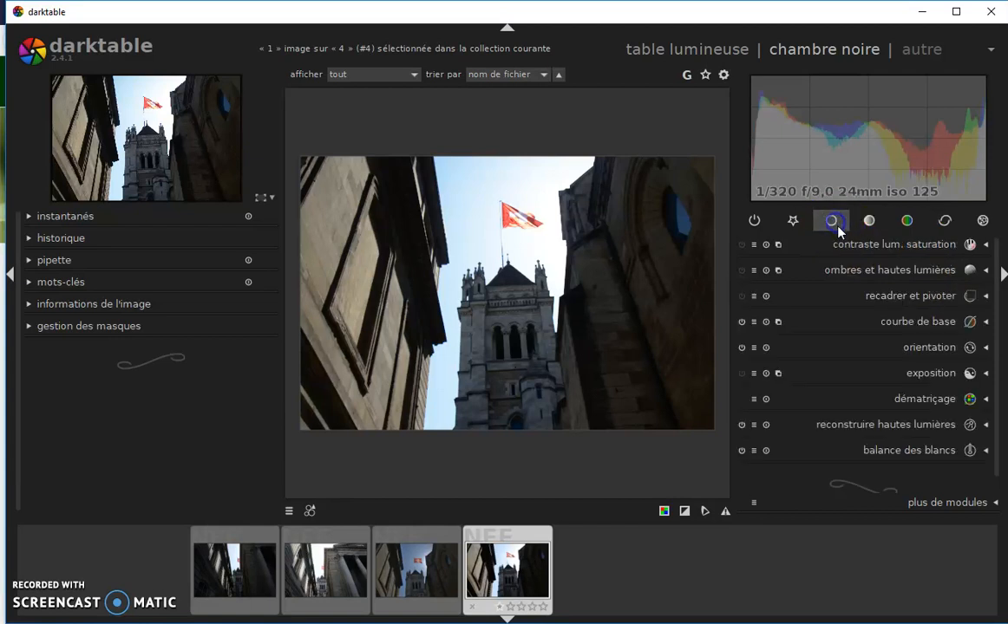
Enable the ombres et hautes lumières module and raise ombres to 71,93.
{"action": "left_click", "coordinate": [833, 265]}
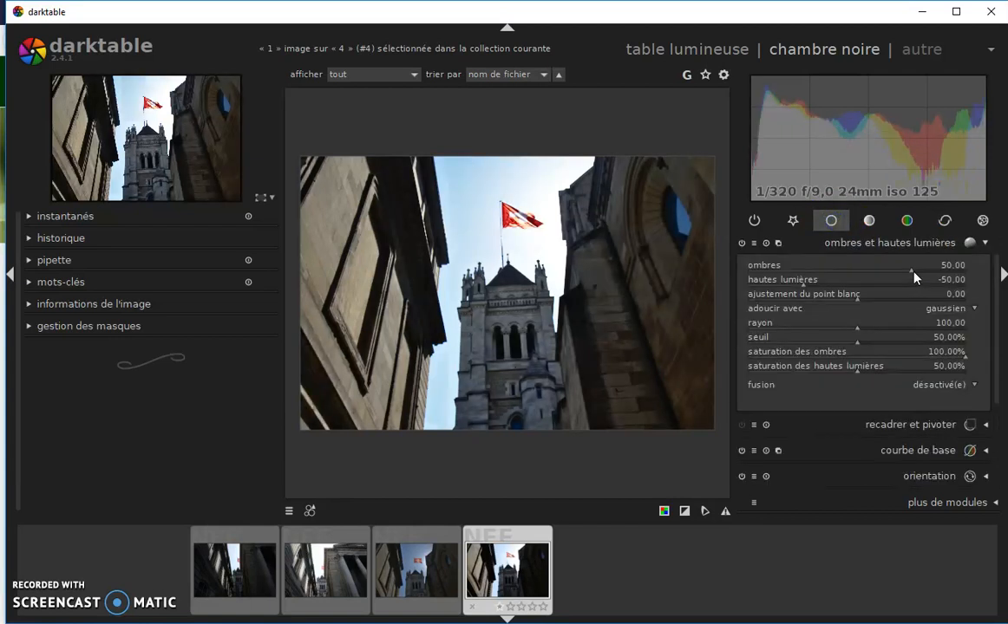
{"action": "left_click", "coordinate": [861, 251]}
{"action": "left_click", "coordinate": [862, 255]}
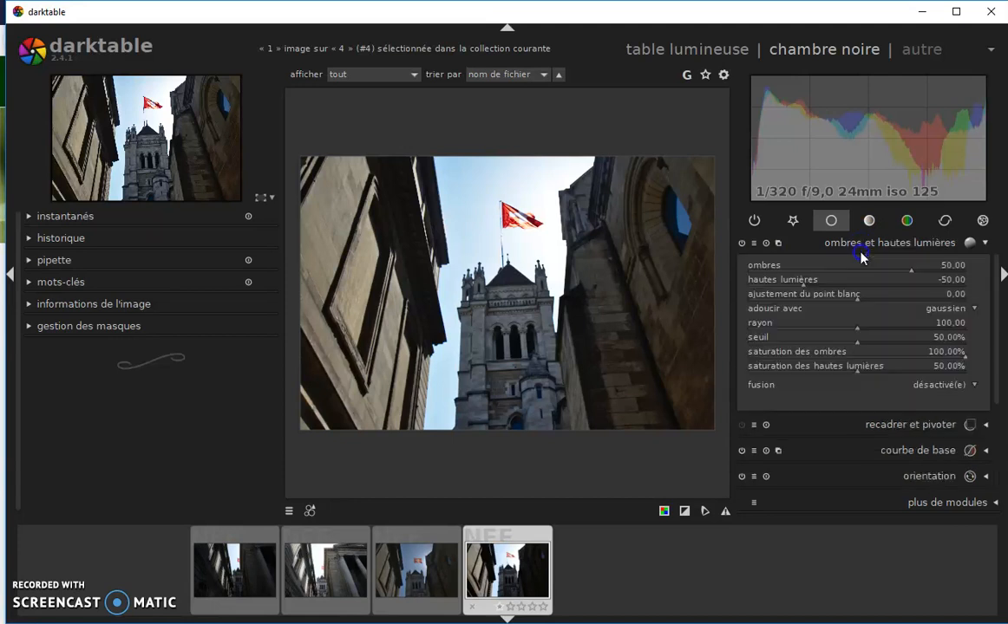
{"action": "left_click", "coordinate": [915, 271]}
{"action": "mouse_move", "coordinate": [916, 274]}
{"action": "left_mouse_down"}
{"action": "mouse_move", "coordinate": [938, 274]}
{"action": "mouse_move", "coordinate": [928, 273]}
{"action": "left_mouse_up"}
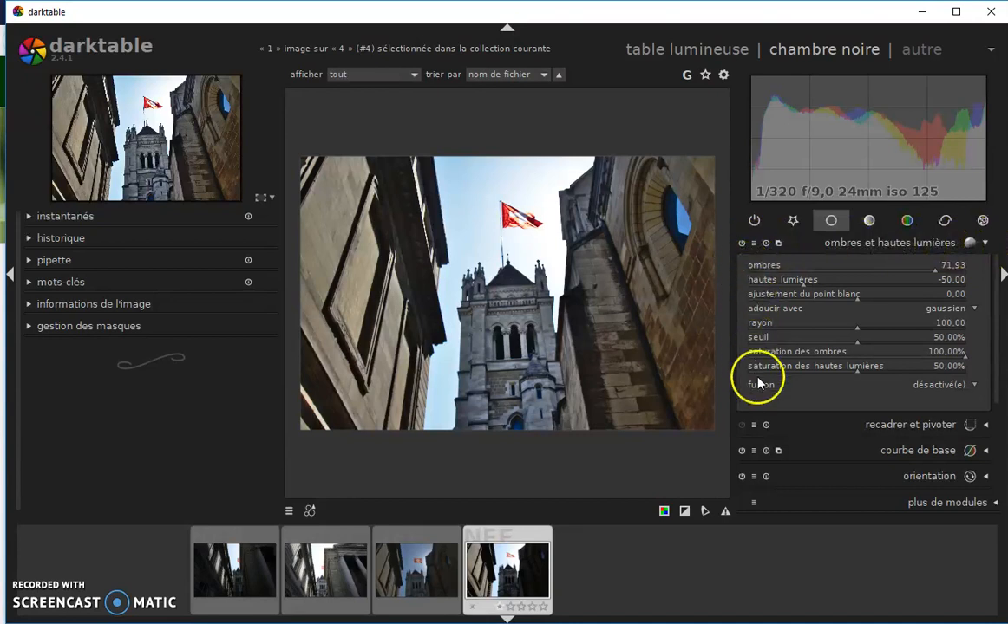
{"action": "left_click", "coordinate": [982, 242]}
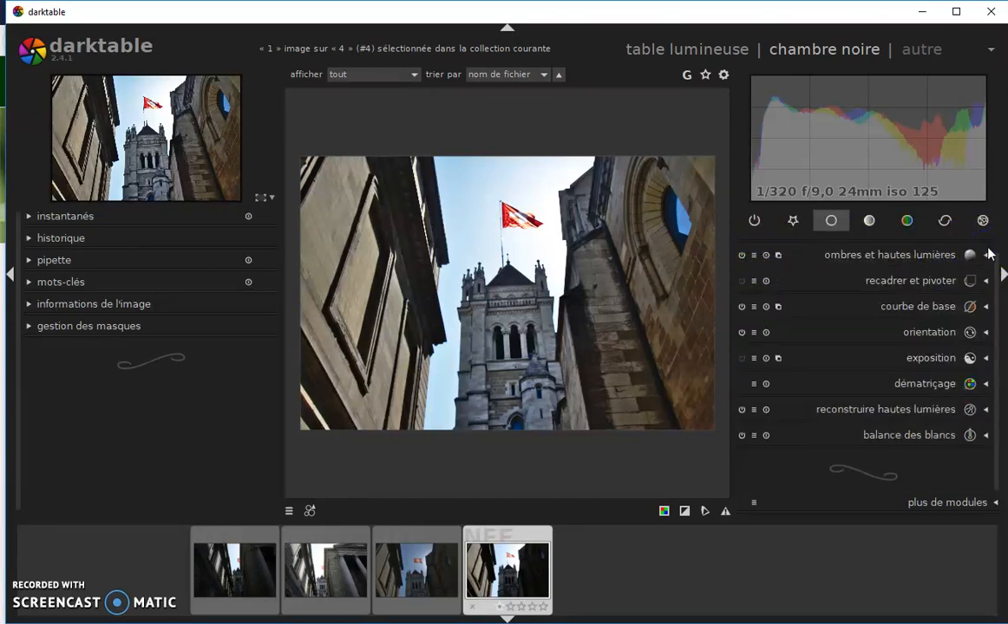
In contraste lum. saturation, set contraste to 0,14 and saturation to 0,21.
{"action": "left_click_drag", "start_coordinate": [995, 294], "coordinate": [997, 246]}
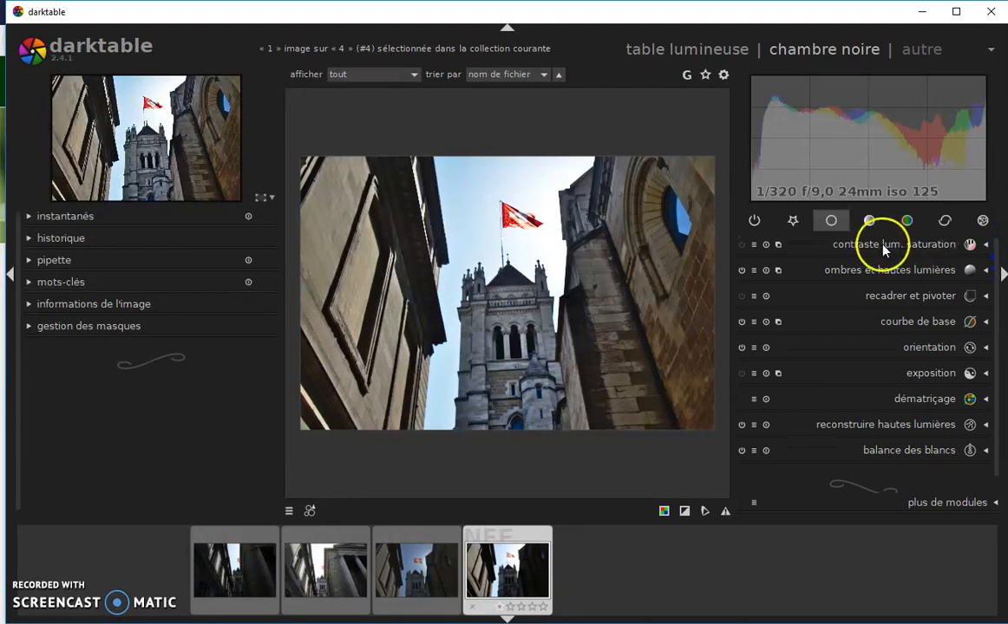
{"action": "left_click", "coordinate": [984, 244]}
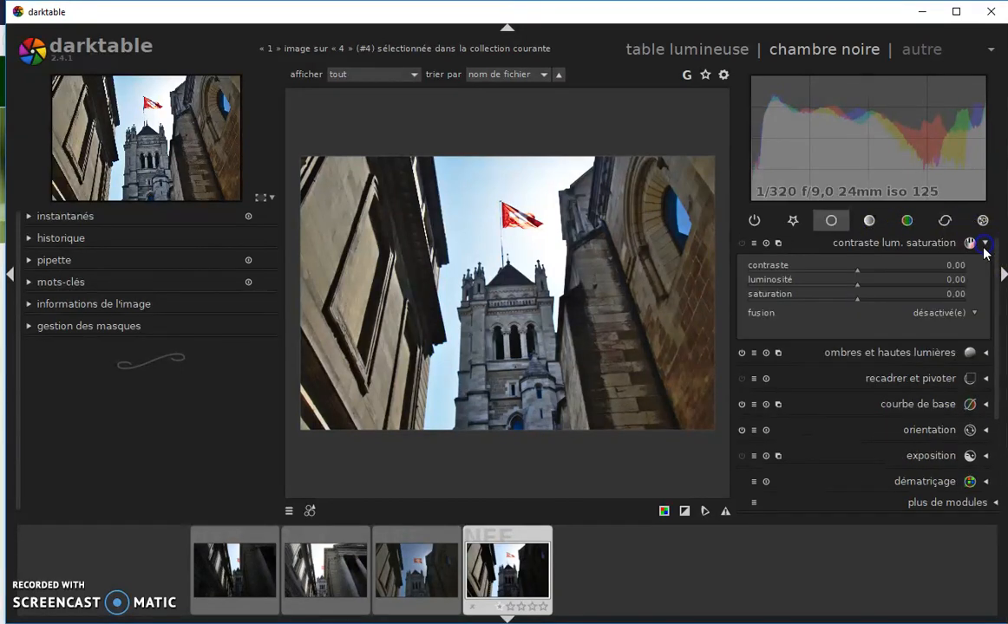
{"action": "left_click_drag", "start_coordinate": [858, 275], "coordinate": [877, 303]}
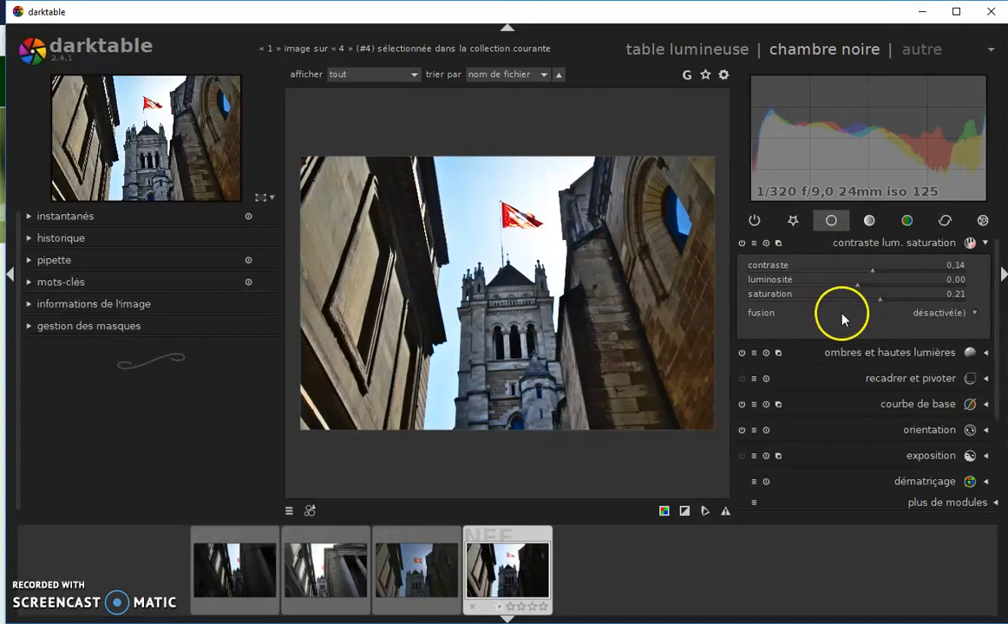
In ombres et hautes lumières, lower hautes lumières to -66,32.
{"action": "left_click", "coordinate": [798, 354]}
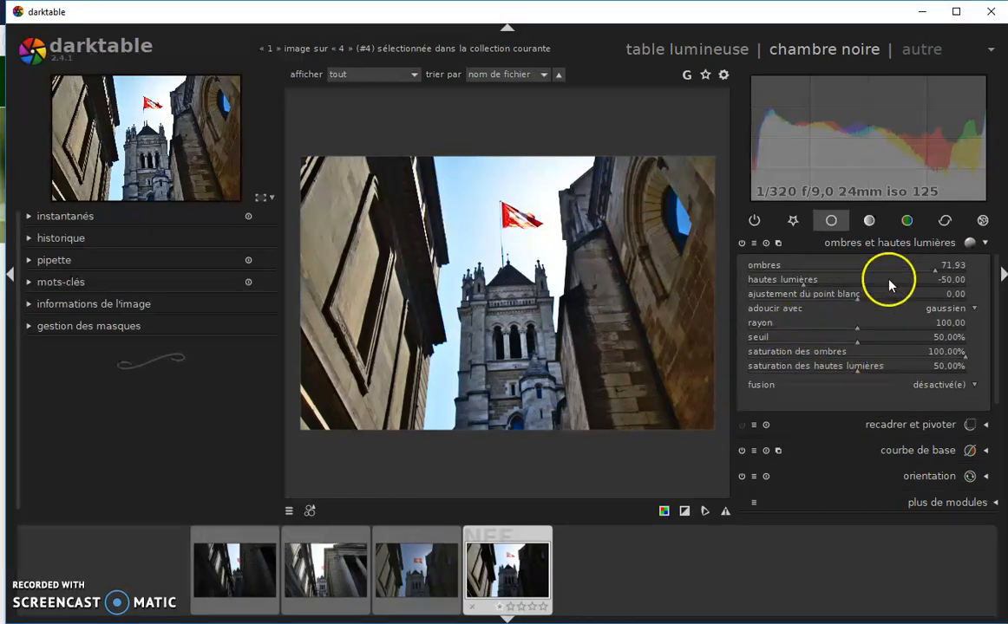
{"action": "left_click_drag", "start_coordinate": [805, 290], "coordinate": [795, 288]}
{"action": "left_click_drag", "start_coordinate": [791, 288], "coordinate": [788, 288]}
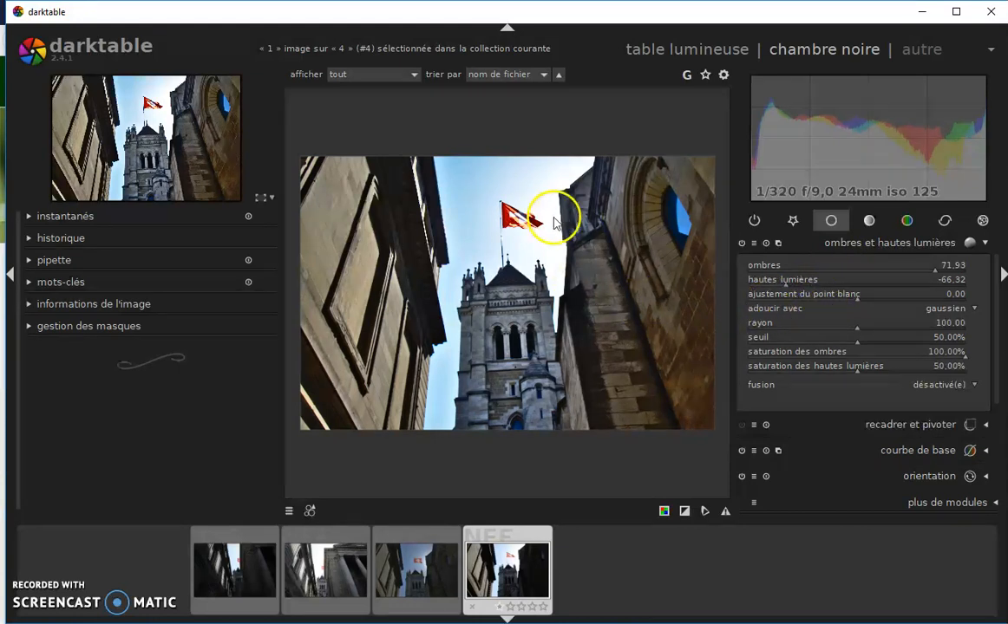
{"action": "left_click", "coordinate": [985, 247]}
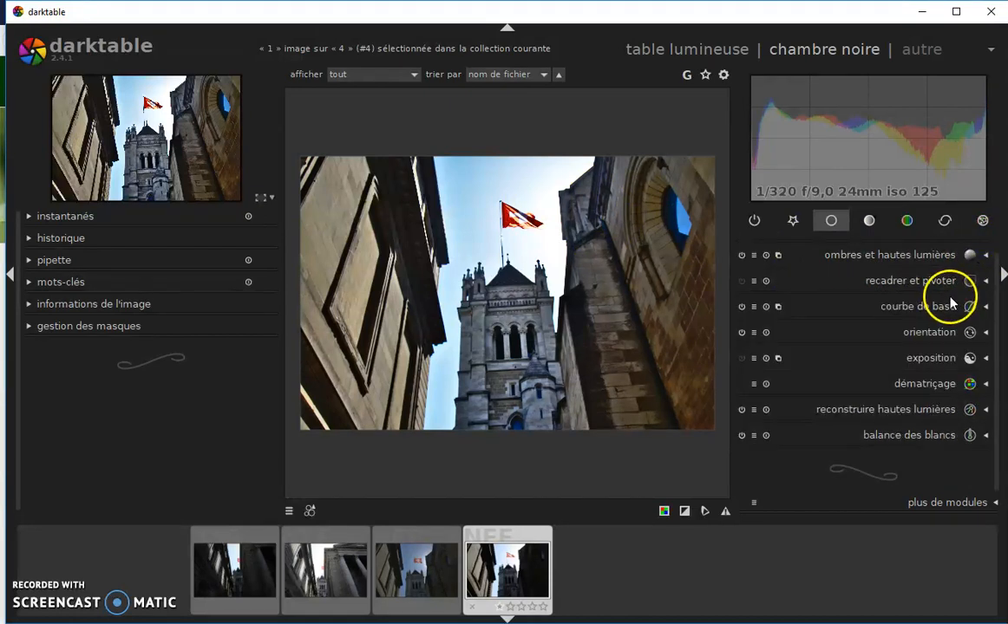
Add a control point near the dark end of the courbe de base and adjust it slightly.
{"action": "left_click", "coordinate": [984, 308]}
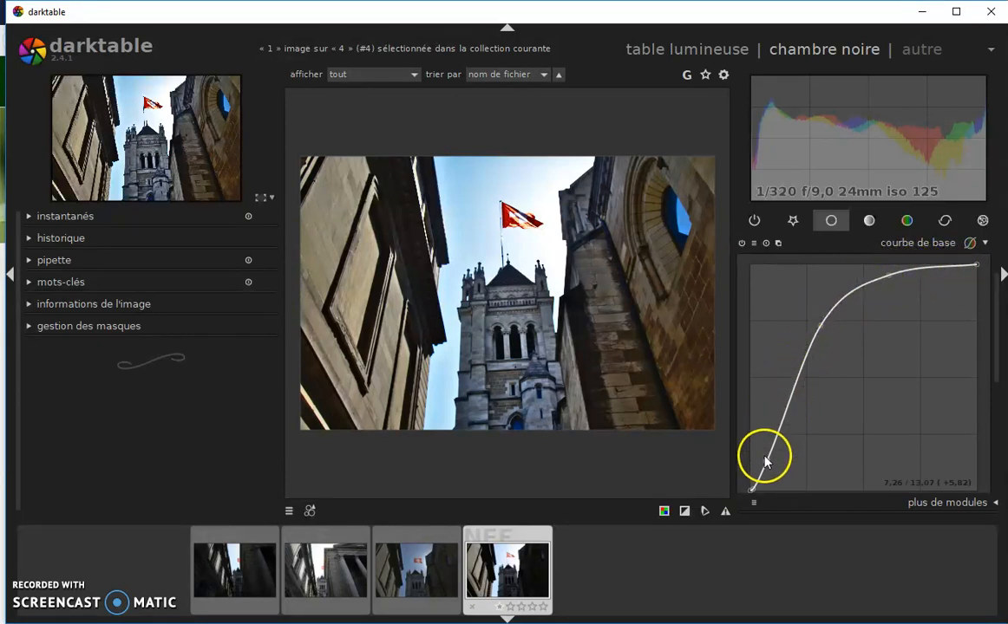
{"action": "mouse_move", "coordinate": [766, 461]}
{"action": "left_mouse_down"}
{"action": "mouse_move", "coordinate": [778, 469]}
{"action": "mouse_move", "coordinate": [768, 464]}
{"action": "left_mouse_up"}
{"action": "left_click", "coordinate": [987, 245]}
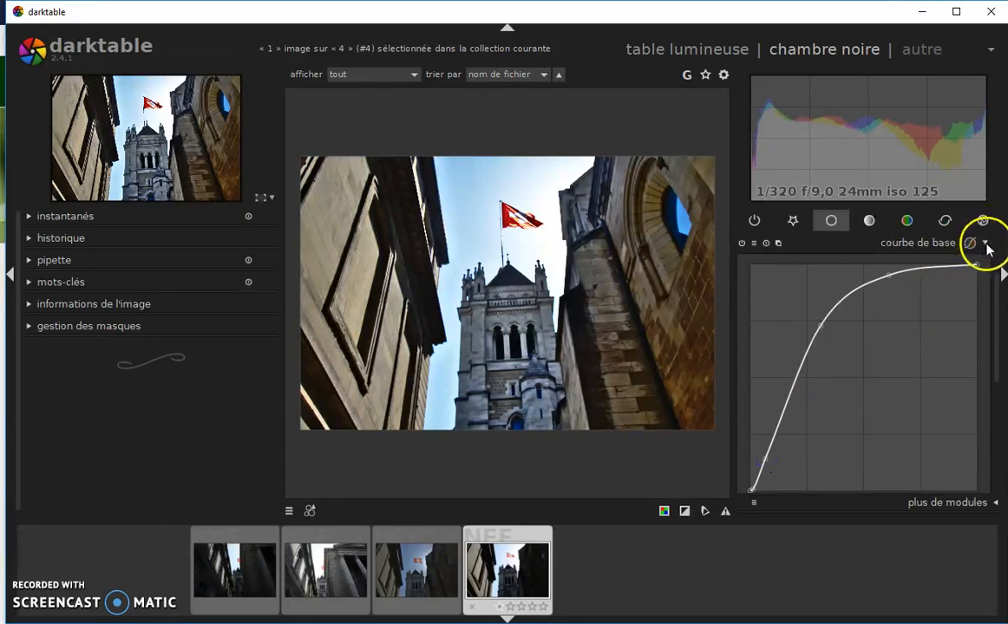
Review the options of the recadrer et pivoter module and collapse it without changing them.
{"action": "left_click", "coordinate": [841, 260]}
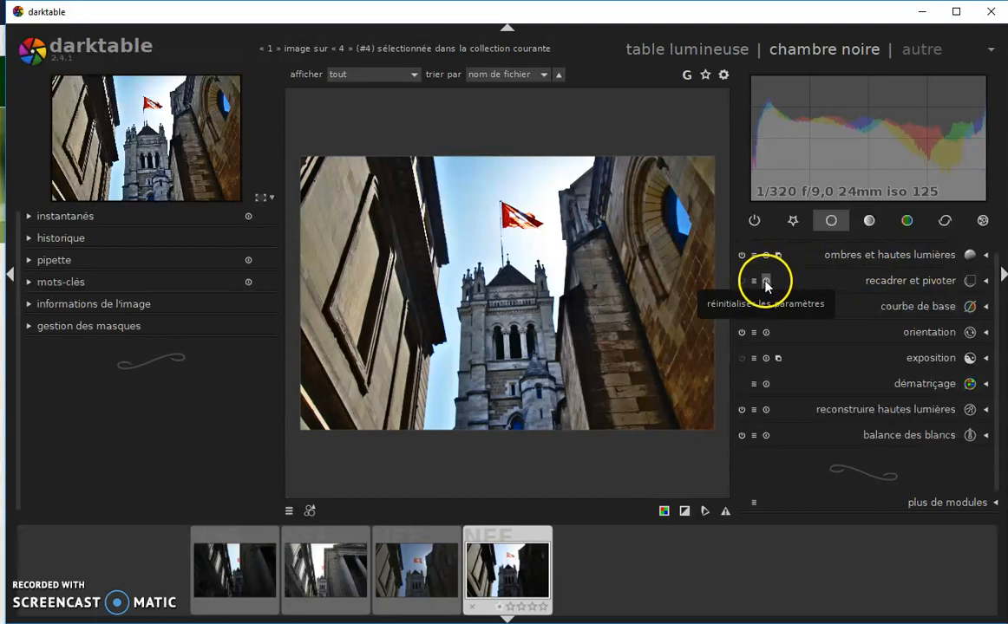
{"action": "left_click", "coordinate": [986, 282]}
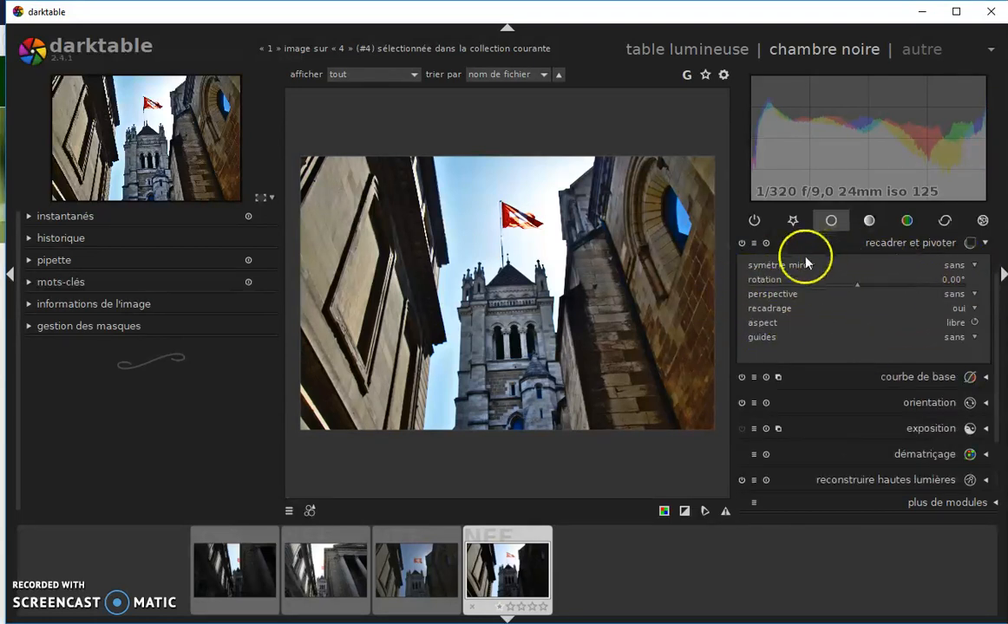
{"action": "left_click", "coordinate": [986, 247]}
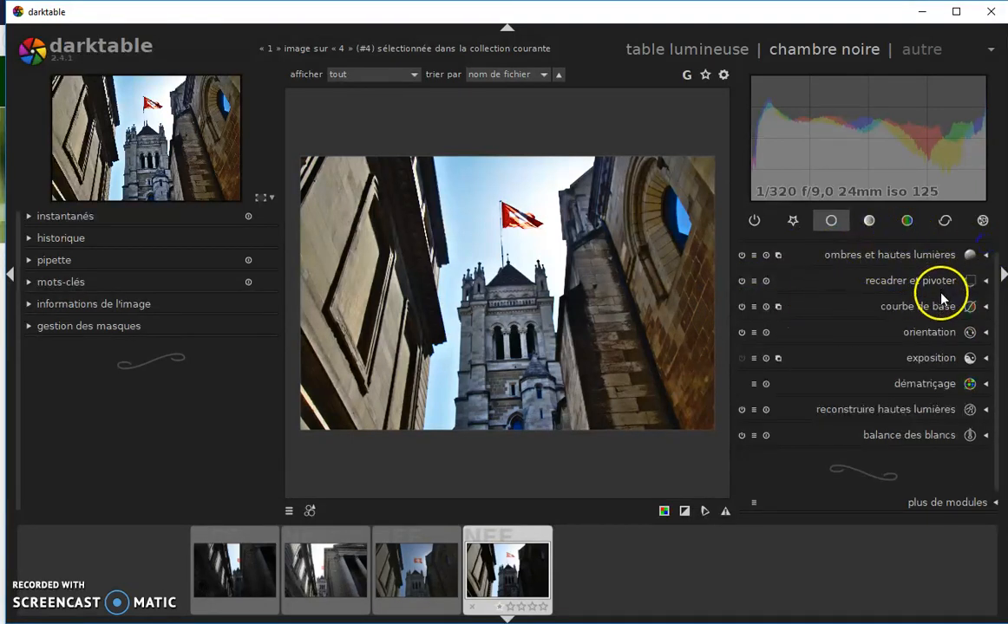
Set the balance des blancs preset to nuageux.
{"action": "left_click", "coordinate": [986, 438]}
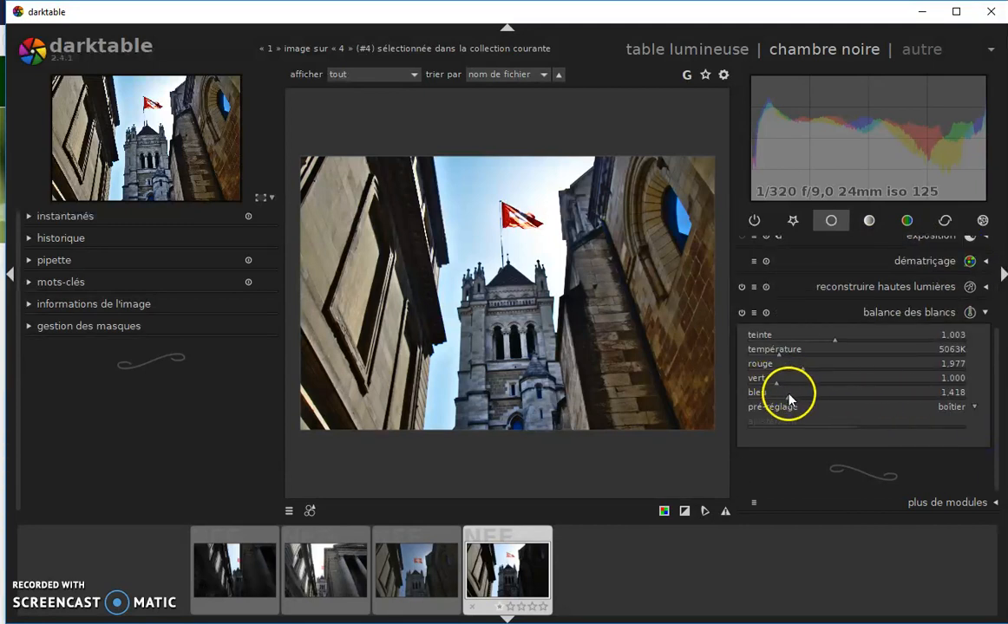
{"action": "left_click", "coordinate": [973, 410]}
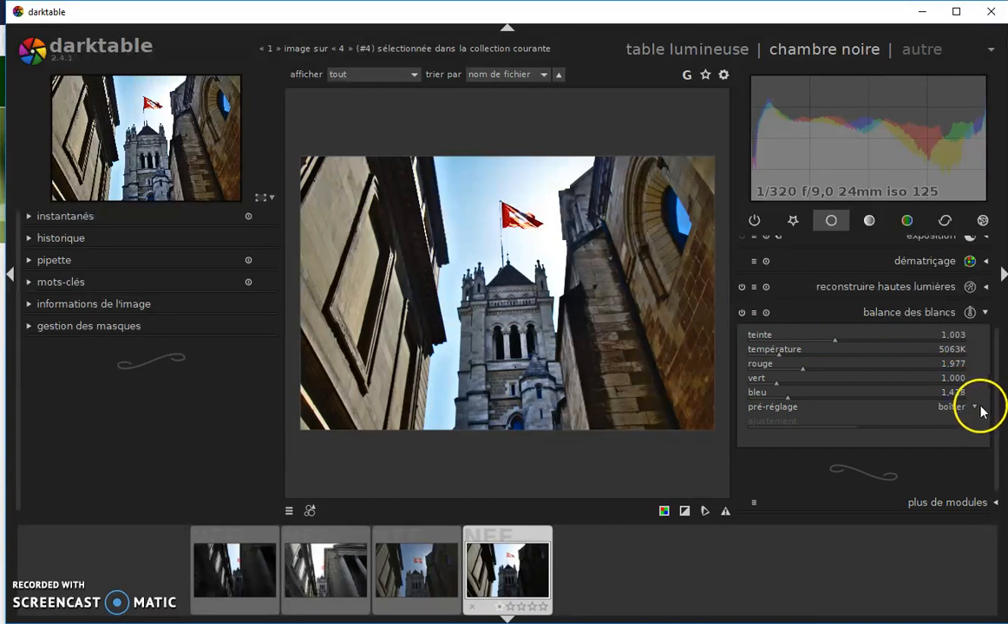
{"action": "left_click", "coordinate": [974, 408]}
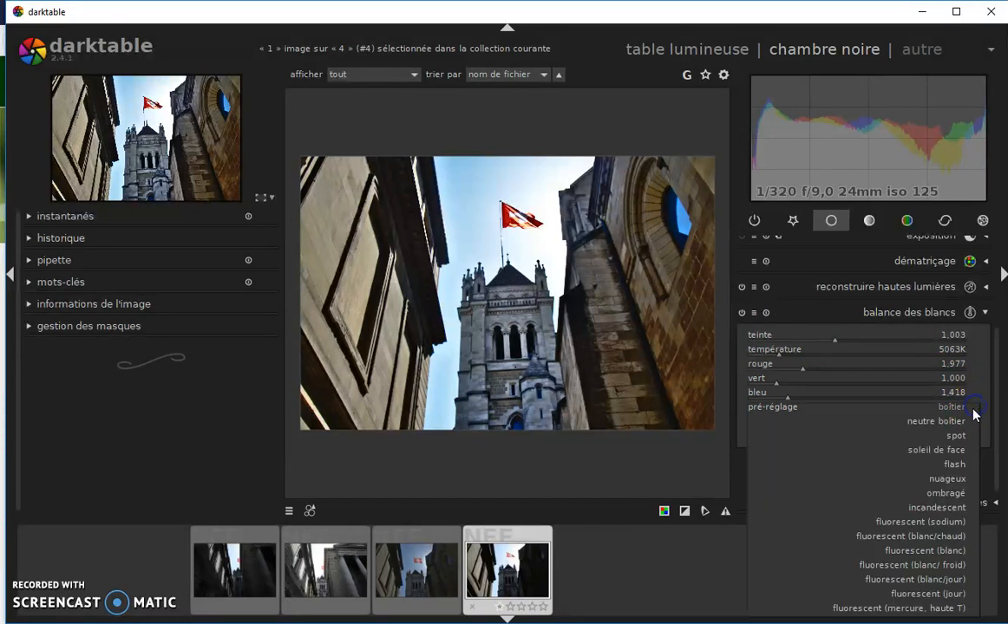
{"action": "left_click", "coordinate": [946, 481]}
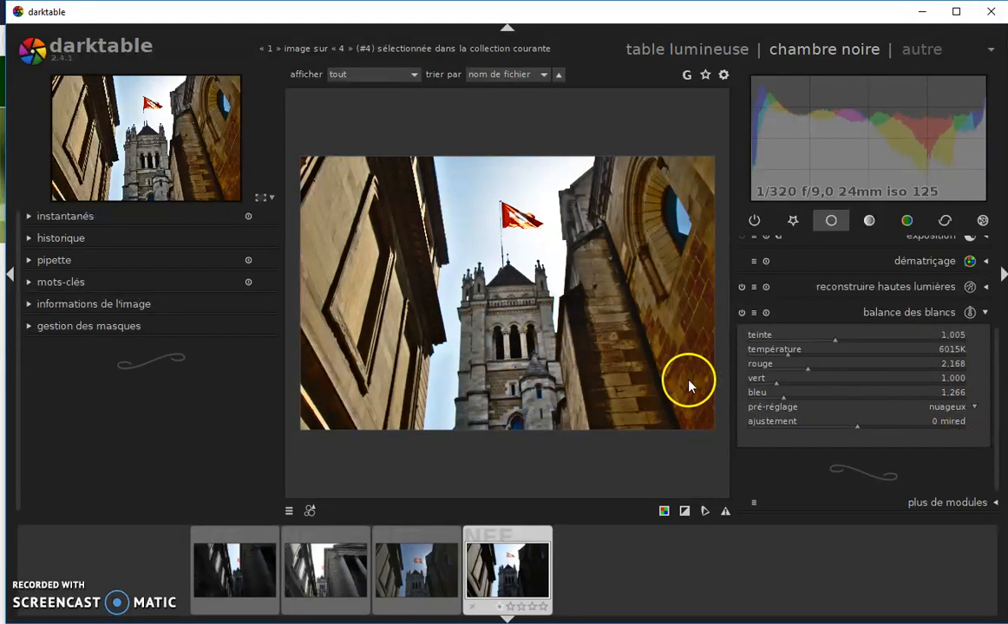
{"action": "left_click", "coordinate": [977, 409]}
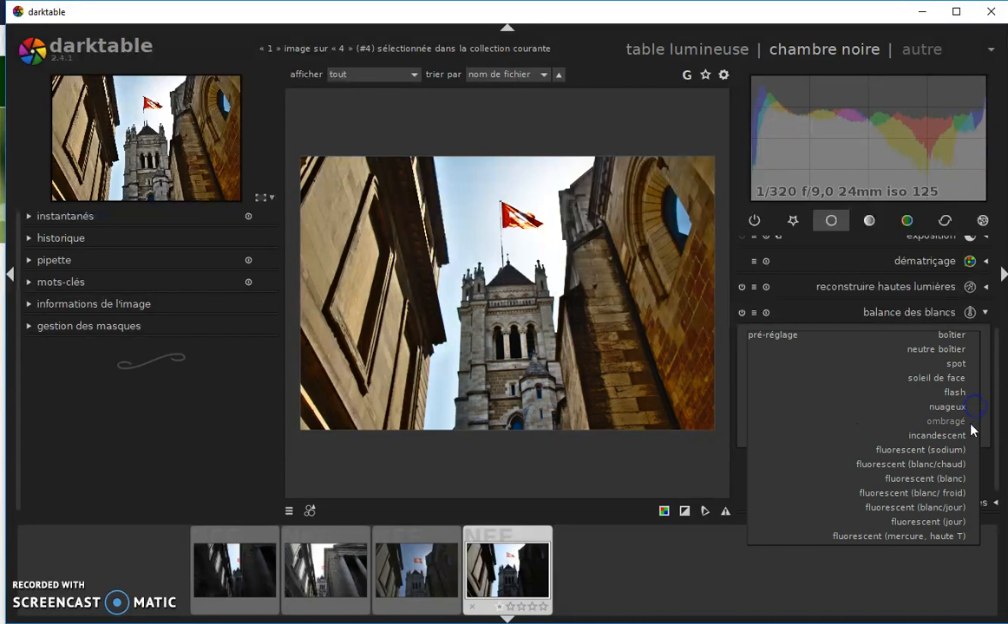
{"action": "left_click", "coordinate": [953, 411]}
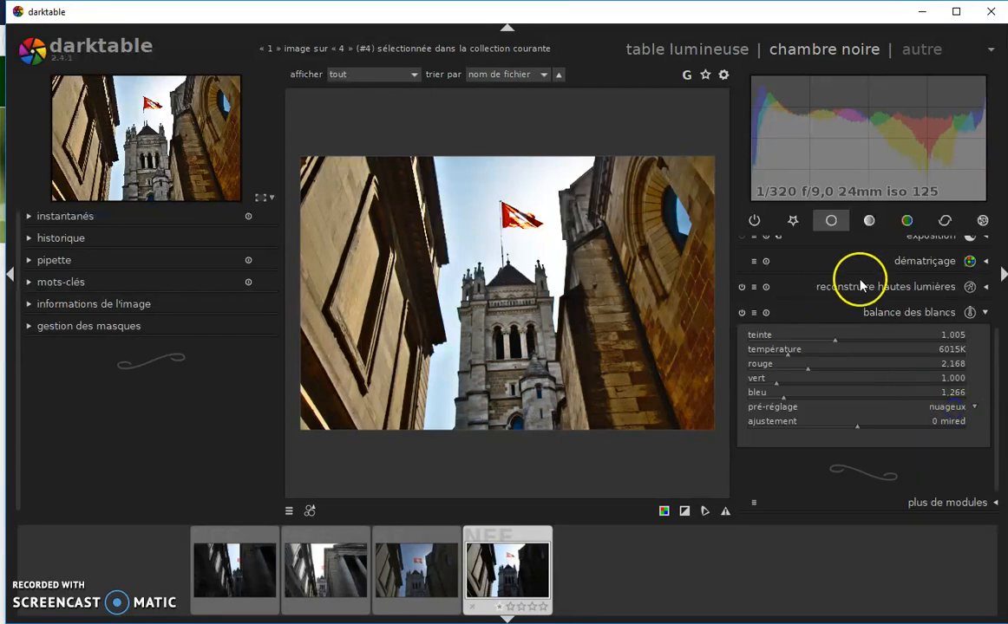
Increase the rayon of the renforcer la netteté module to sharpen the photo more strongly.
{"action": "left_click", "coordinate": [945, 221]}
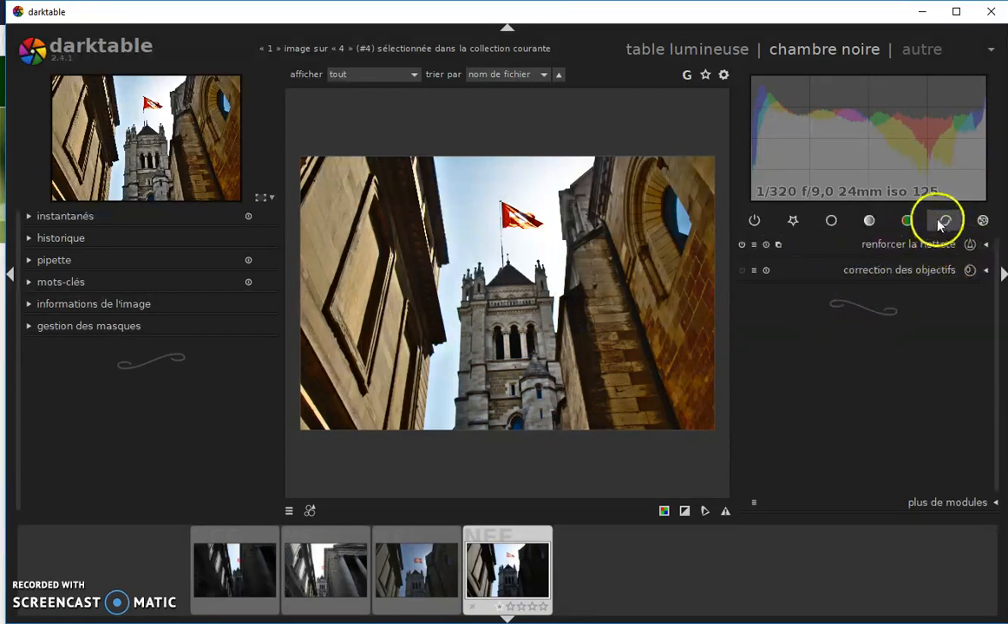
{"action": "left_click", "coordinate": [984, 246]}
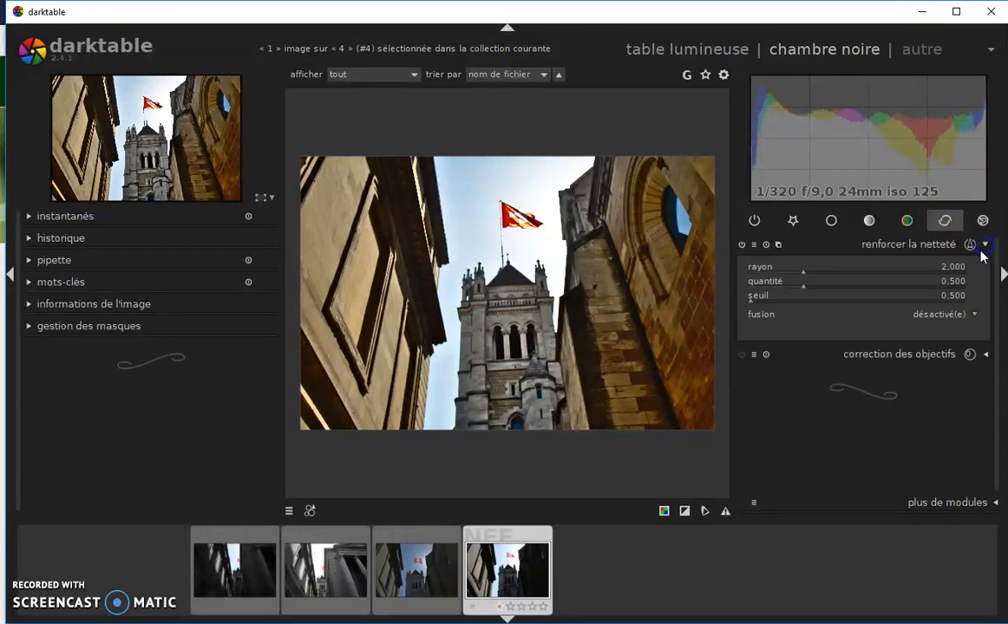
{"action": "left_click", "coordinate": [818, 272]}
{"action": "left_click", "coordinate": [839, 272]}
{"action": "left_click", "coordinate": [984, 245]}
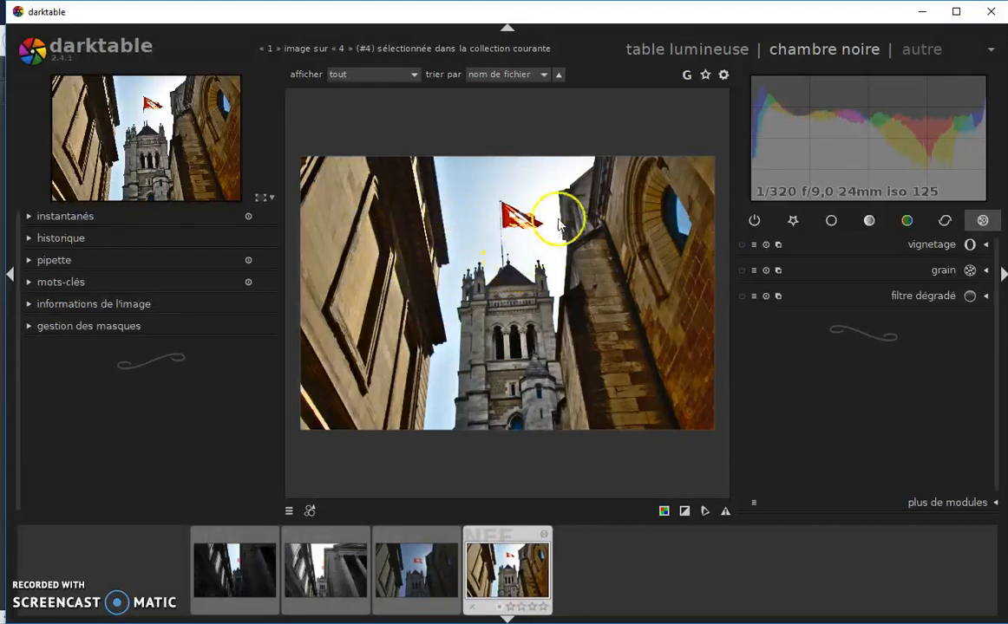
Return to the lighttable (table lumineuse), select the edited photo and review the exporter sélection options.
{"action": "left_click", "coordinate": [689, 52]}
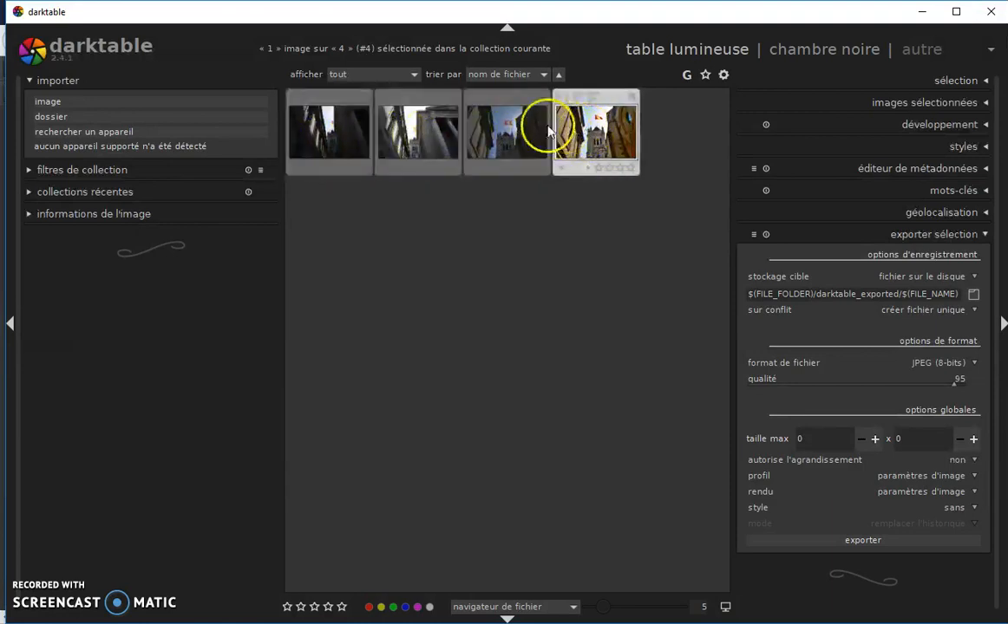
{"action": "left_click", "coordinate": [345, 134], "text": "shift"}
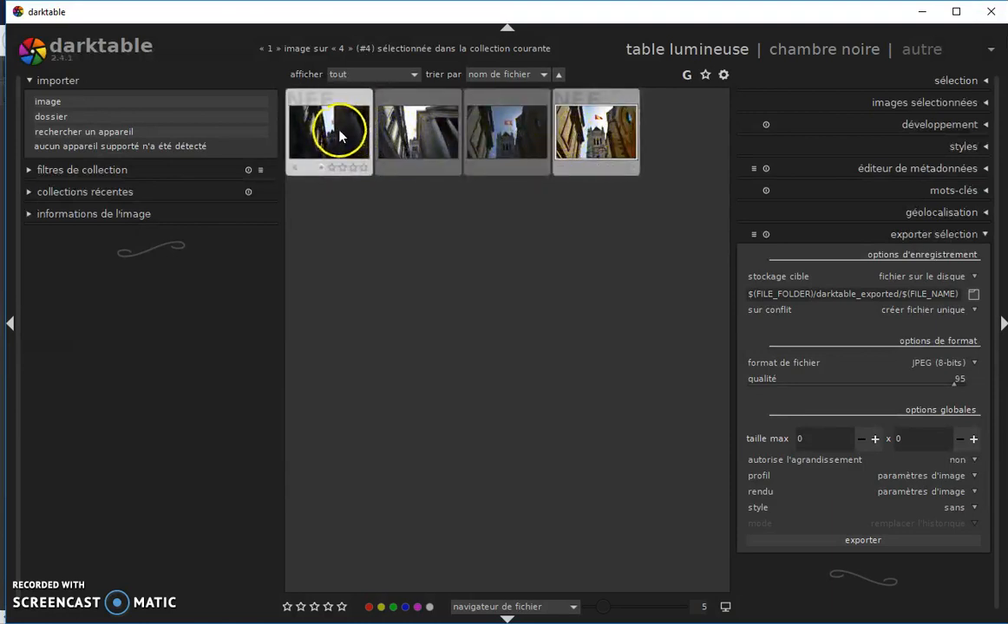
{"action": "left_click", "coordinate": [586, 141]}
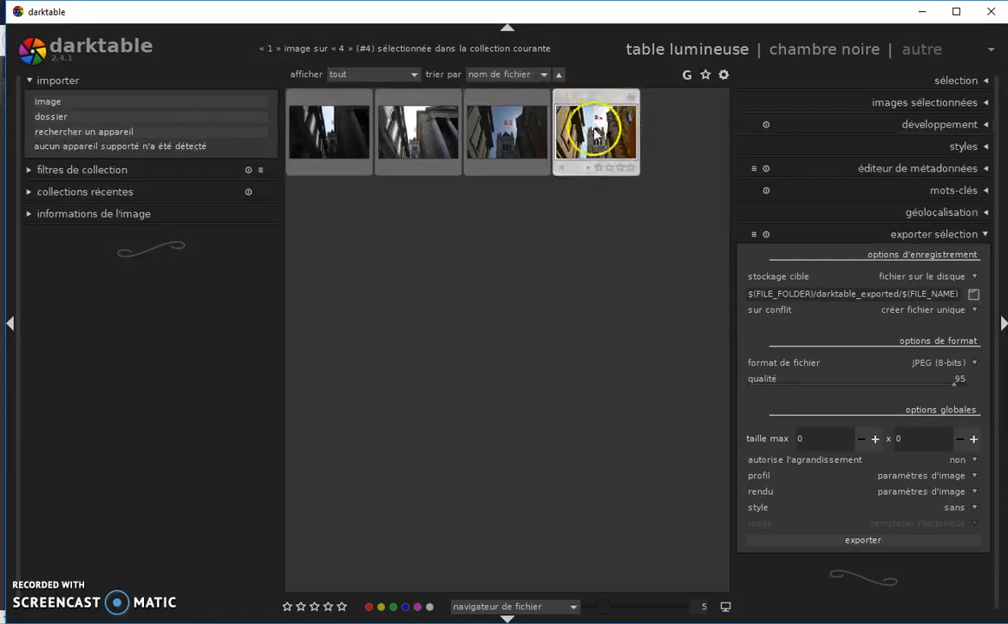
{"action": "left_click", "coordinate": [973, 235]}
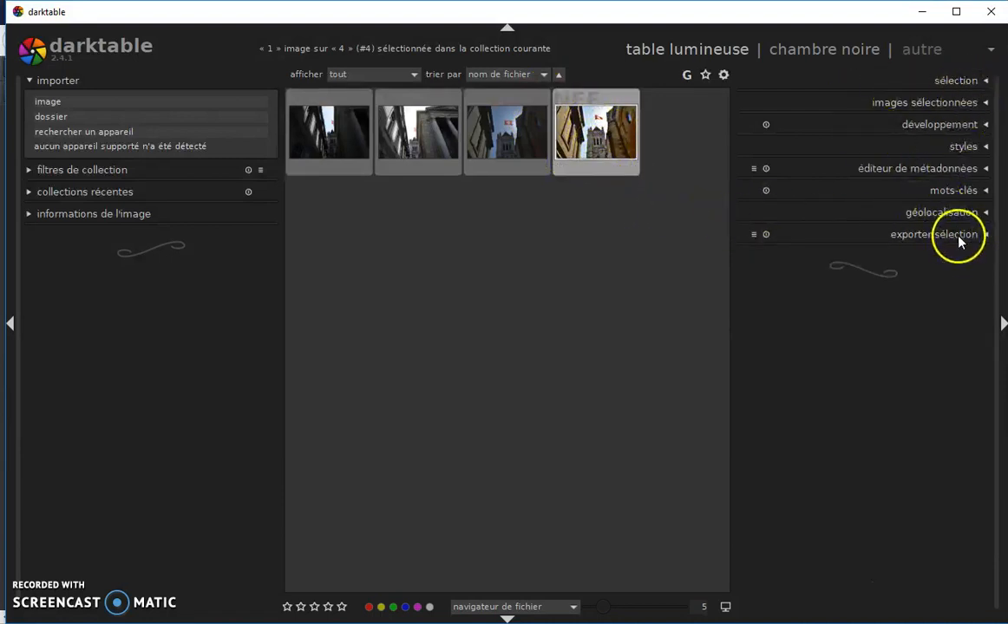
Set the export destination to the folder cours_gimp_n16_developper_ficher_raw, inside GIMP COURS COMPLET in the videos_tutos_photophiles folder of !!!!2016_photophiles on drive H.
{"action": "left_click", "coordinate": [959, 239]}
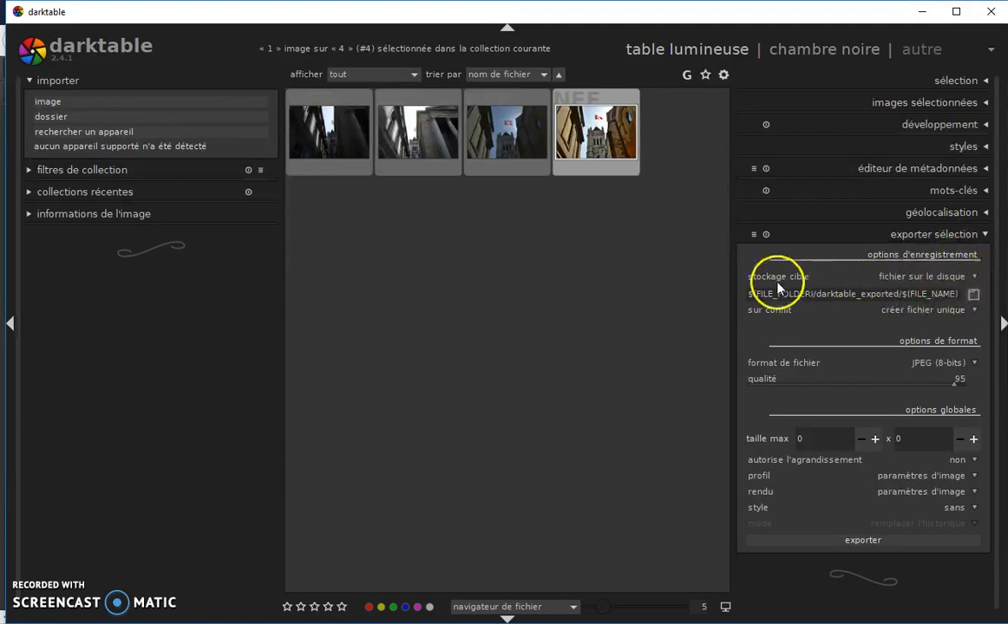
{"action": "left_click", "coordinate": [974, 297]}
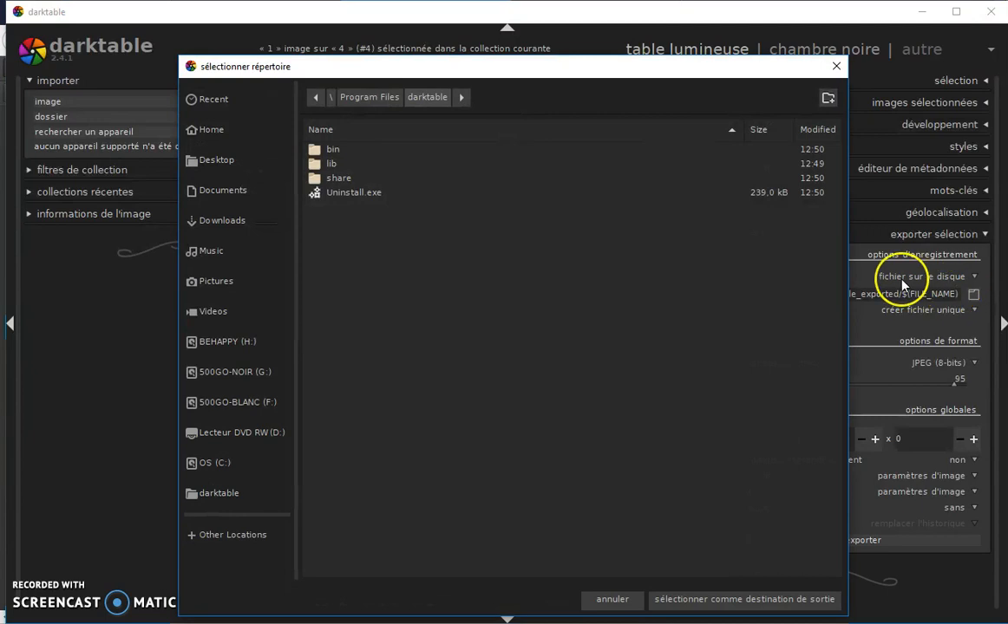
{"action": "left_click", "coordinate": [231, 345]}
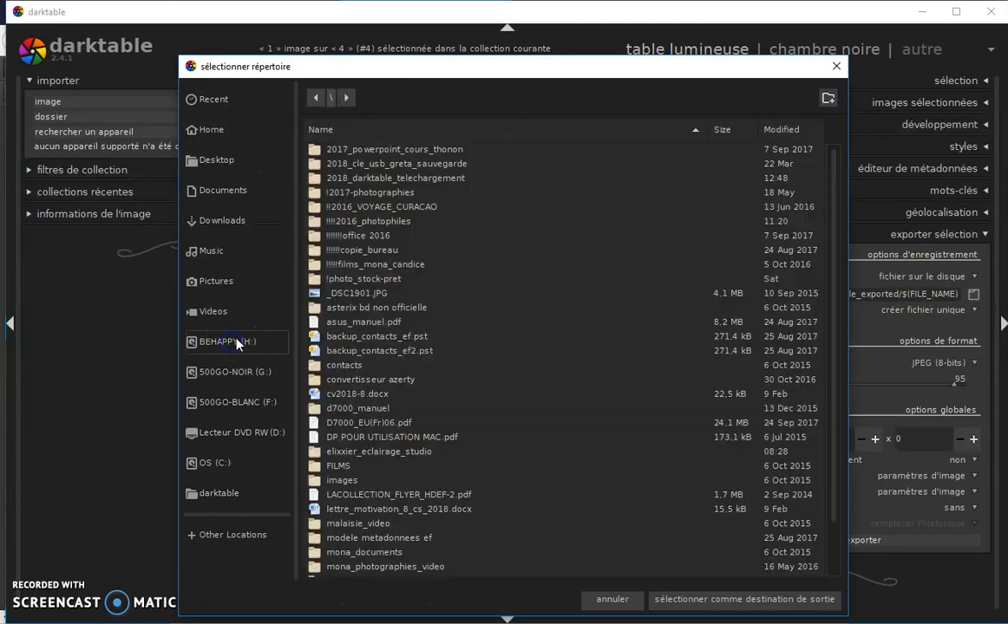
{"action": "double_click", "coordinate": [392, 221]}
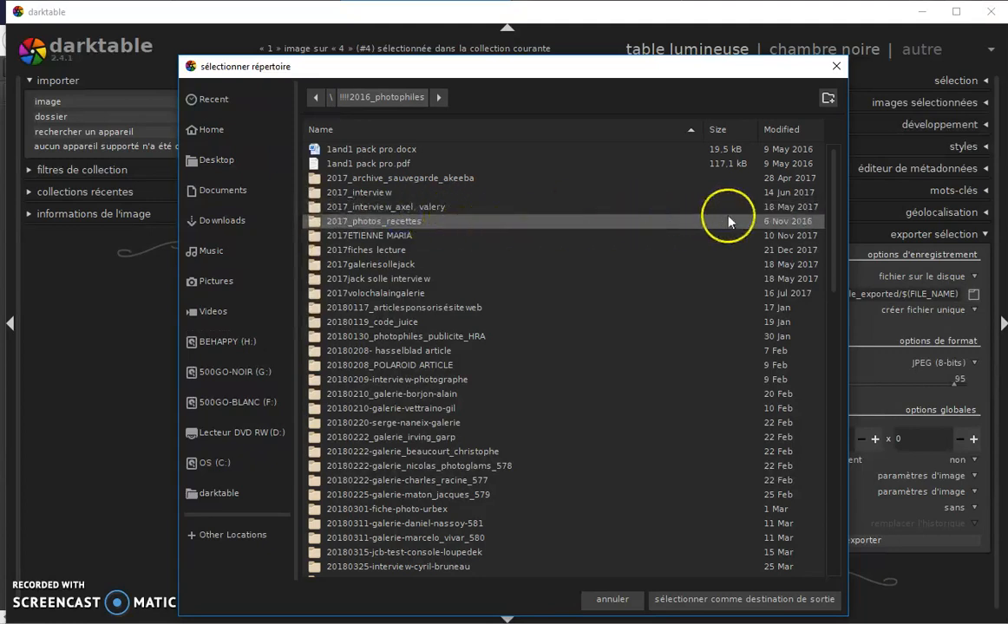
{"action": "left_click_drag", "start_coordinate": [838, 186], "coordinate": [855, 395]}
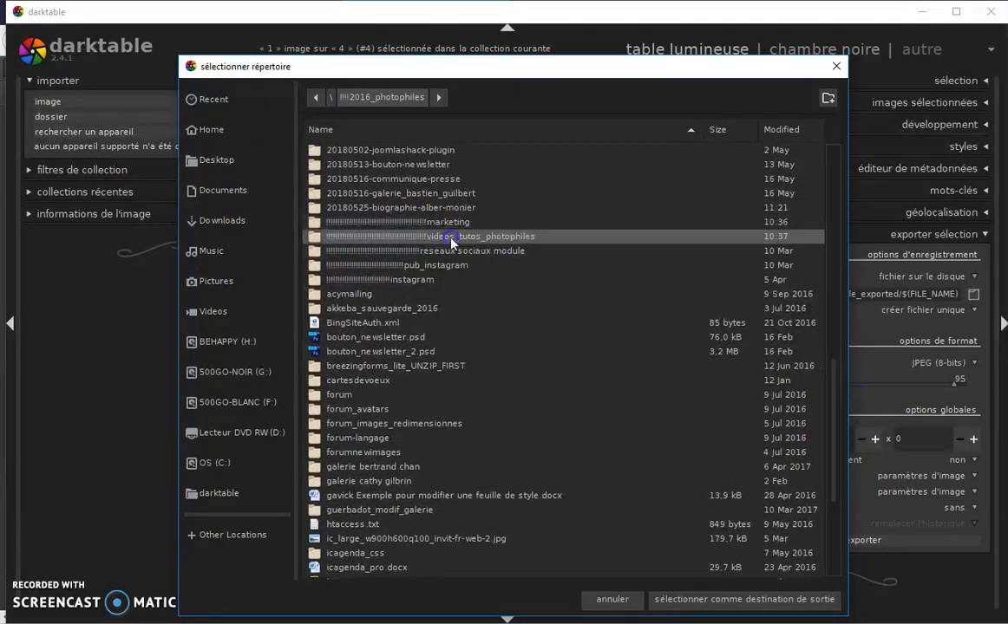
{"action": "double_click", "coordinate": [447, 234]}
{"action": "left_click_drag", "start_coordinate": [834, 278], "coordinate": [838, 216]}
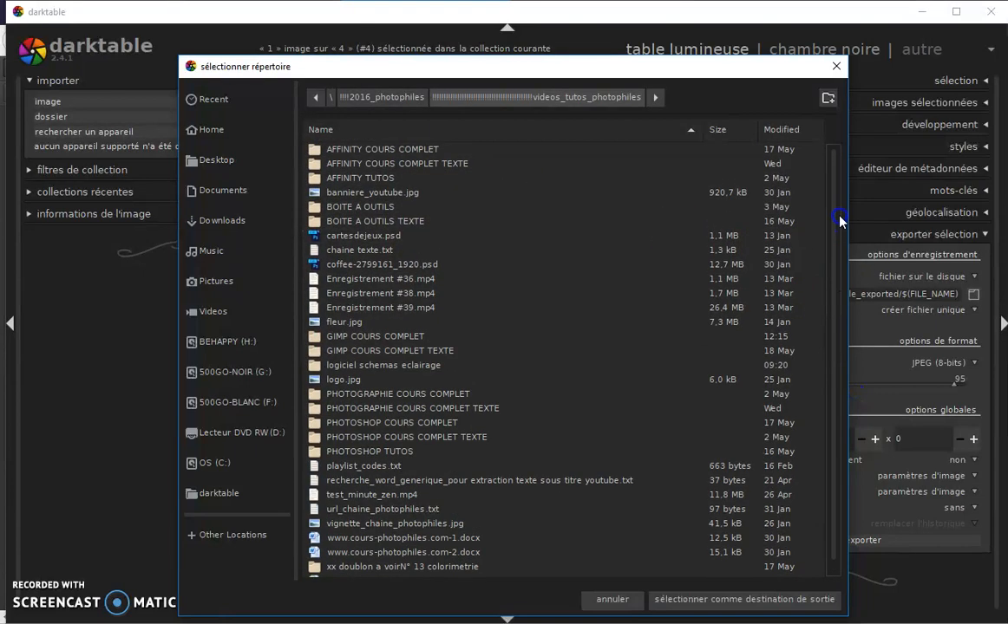
{"action": "double_click", "coordinate": [373, 337]}
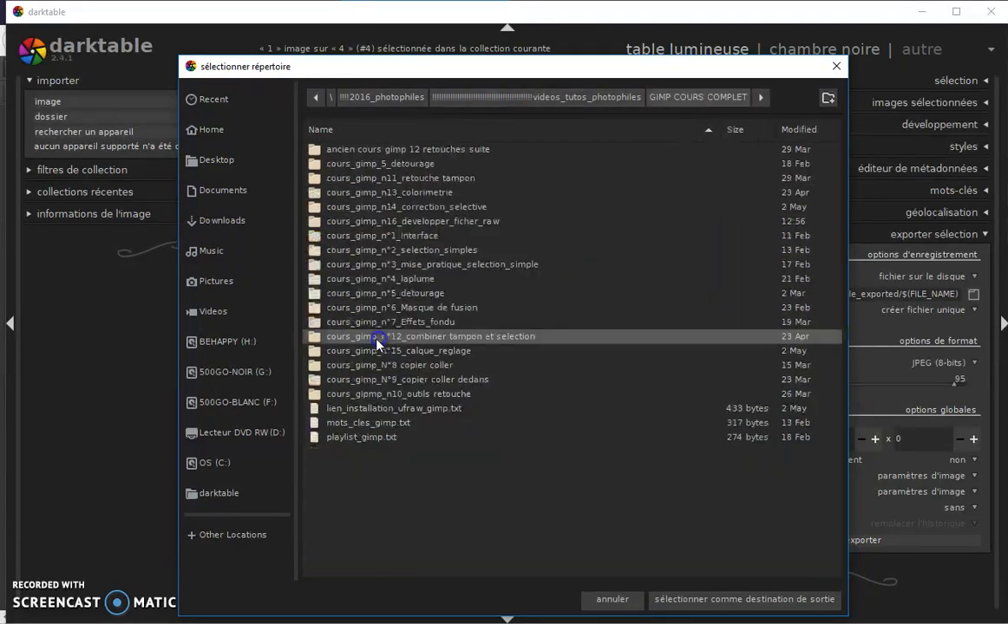
{"action": "double_click", "coordinate": [452, 223]}
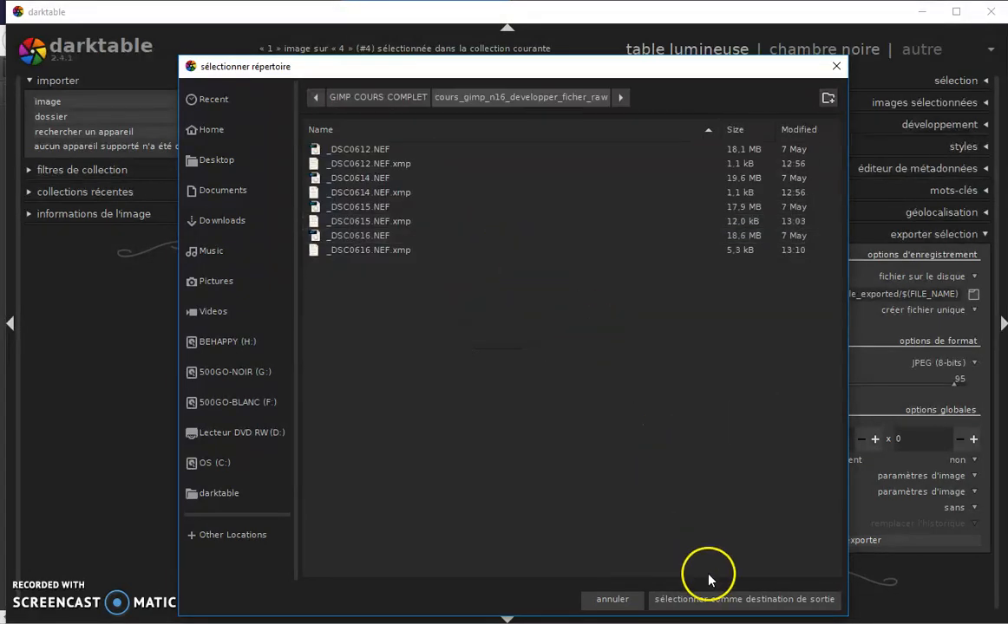
{"action": "left_click", "coordinate": [803, 599]}
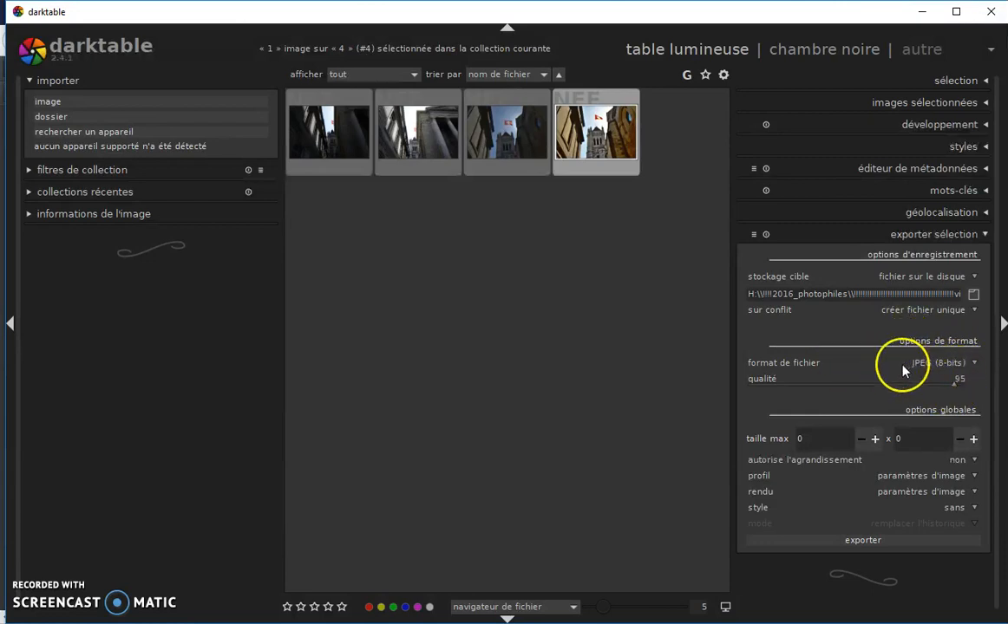
Set the JPEG export quality to 100 and export the selected photo.
{"action": "left_click", "coordinate": [953, 388]}
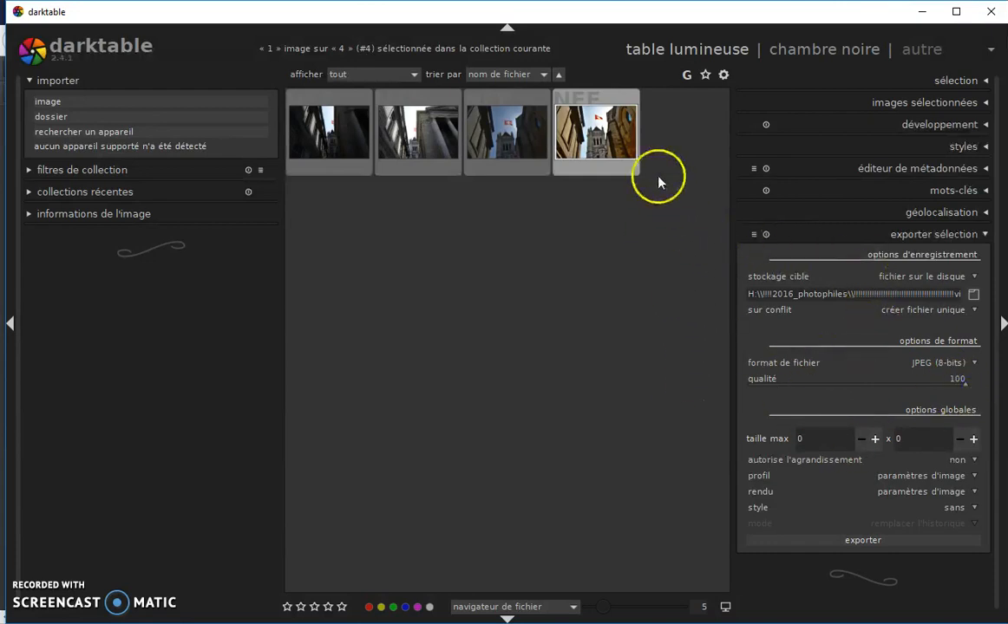
{"action": "left_click", "coordinate": [863, 542]}
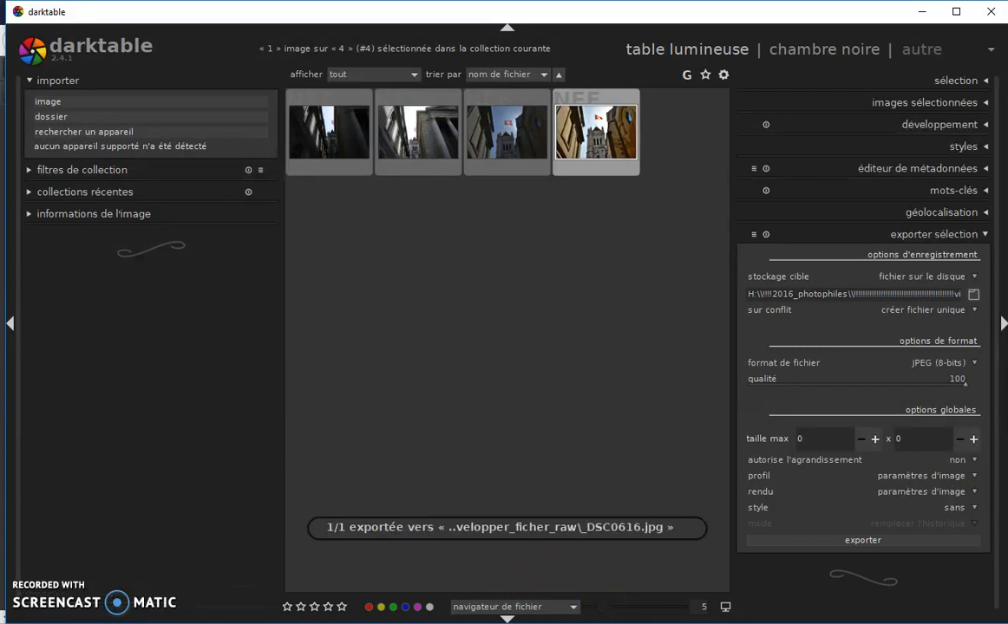
Switch to File Explorer, select the exported _DSC0616.jpg and display the folder's files as très grandes icônes.
{"action": "left_click", "coordinate": [652, 606]}
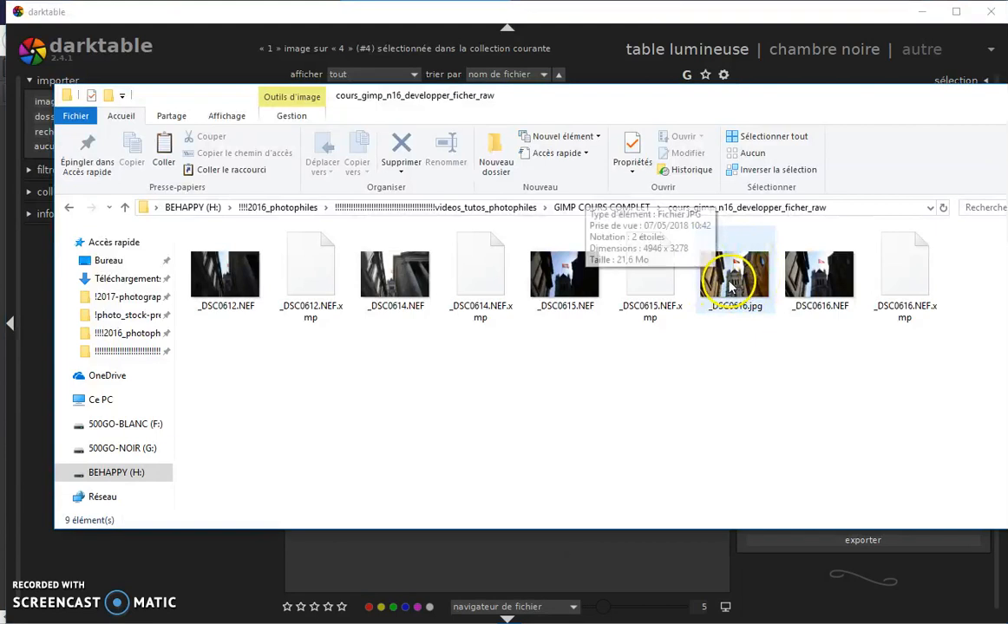
{"action": "left_click", "coordinate": [731, 287]}
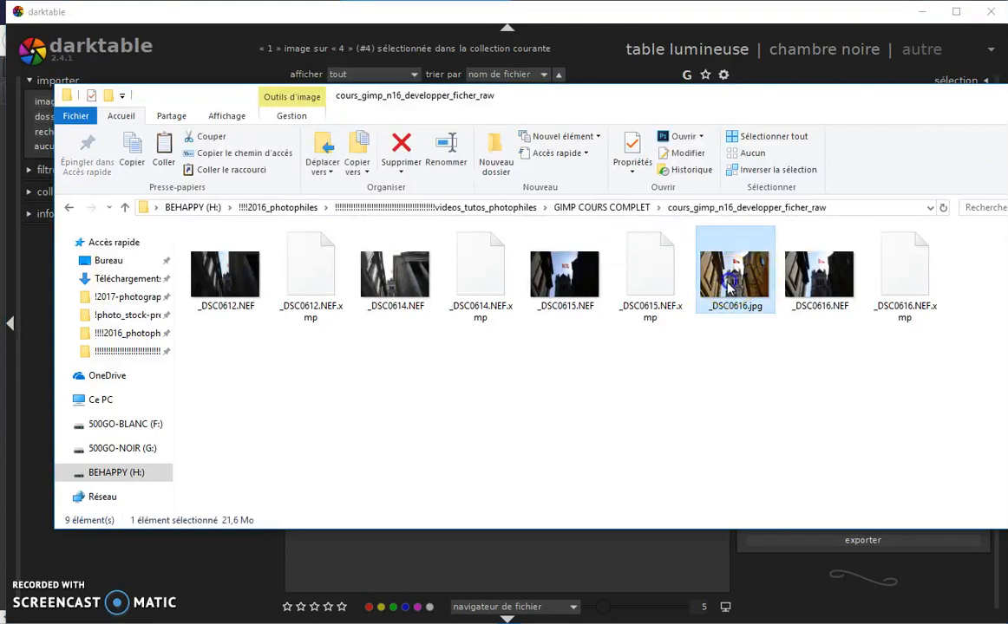
{"action": "left_click", "coordinate": [229, 116]}
{"action": "left_click", "coordinate": [260, 137]}
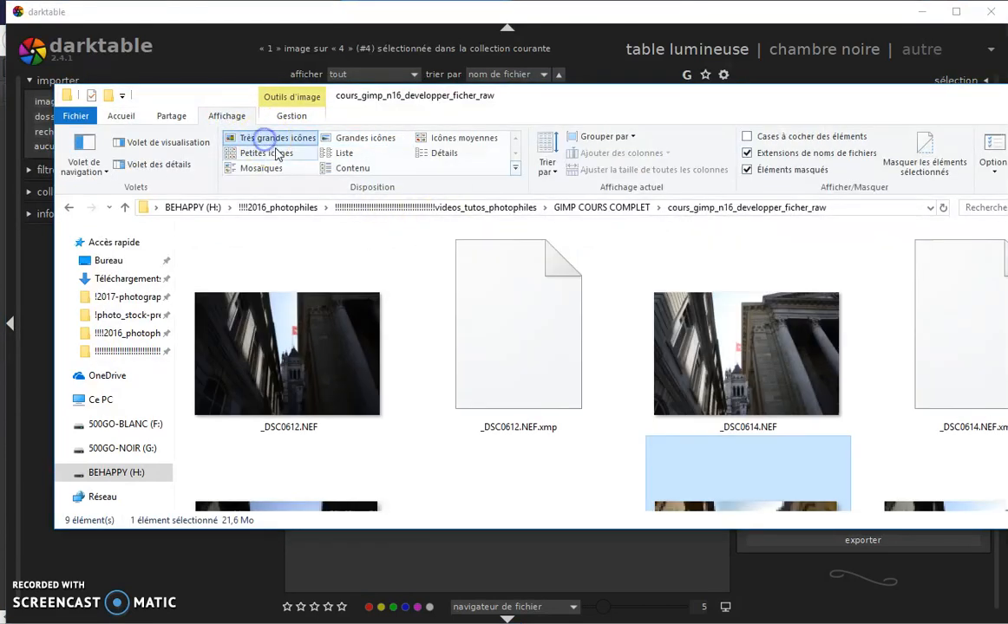
{"action": "scroll", "coordinate": [724, 432], "scroll_direction": "down", "scroll_amount": 2}
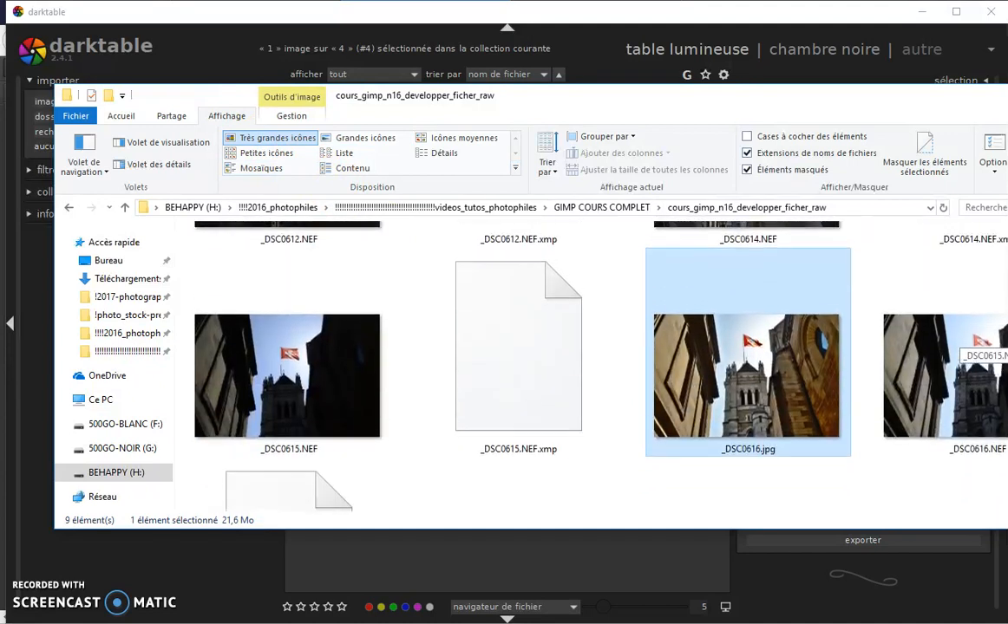
Open _DSC0616.jpg in Photos to examine the exported picture, close it and return to darktable.
{"action": "right_click", "coordinate": [685, 351]}
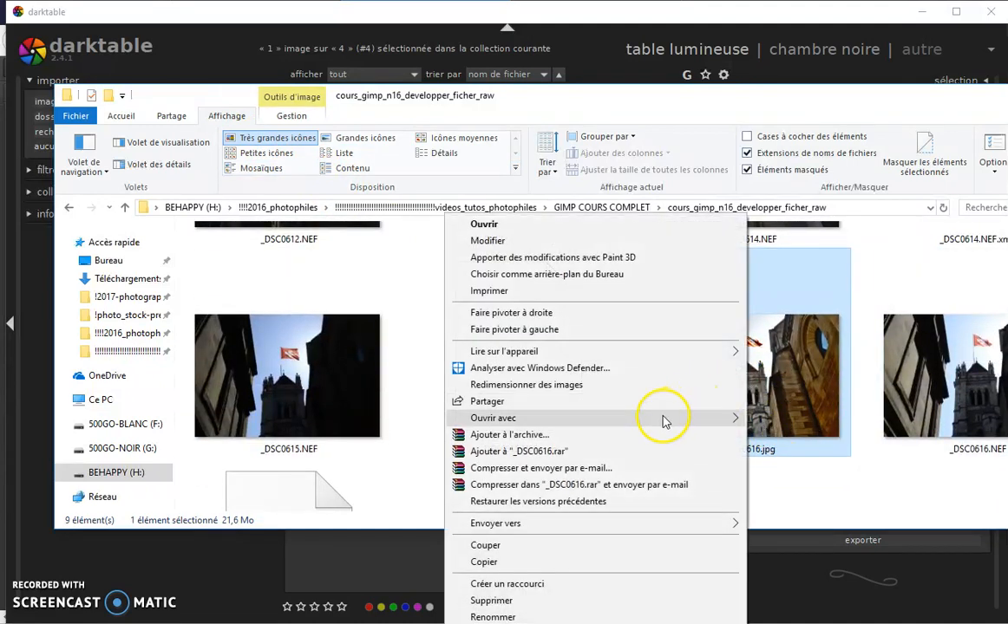
{"action": "mouse_move", "coordinate": [662, 422]}
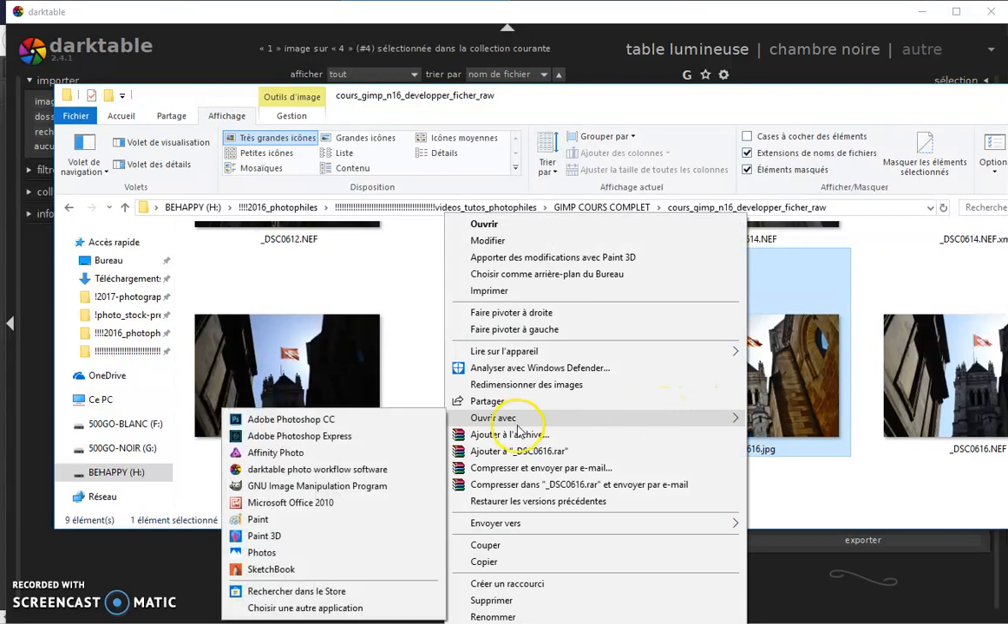
{"action": "left_click", "coordinate": [265, 554]}
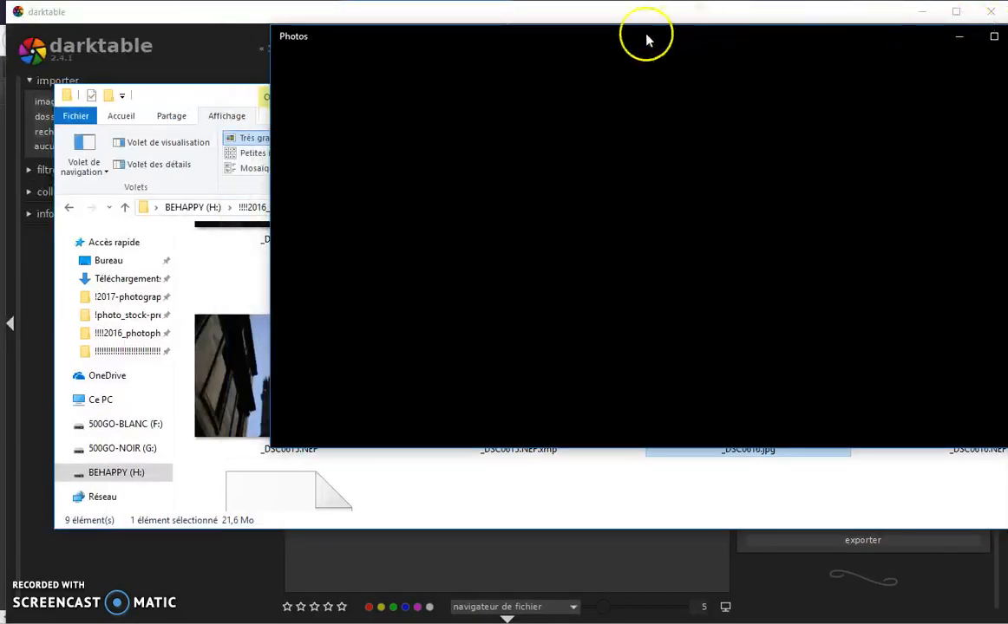
{"action": "left_click_drag", "start_coordinate": [607, 41], "coordinate": [434, 66]}
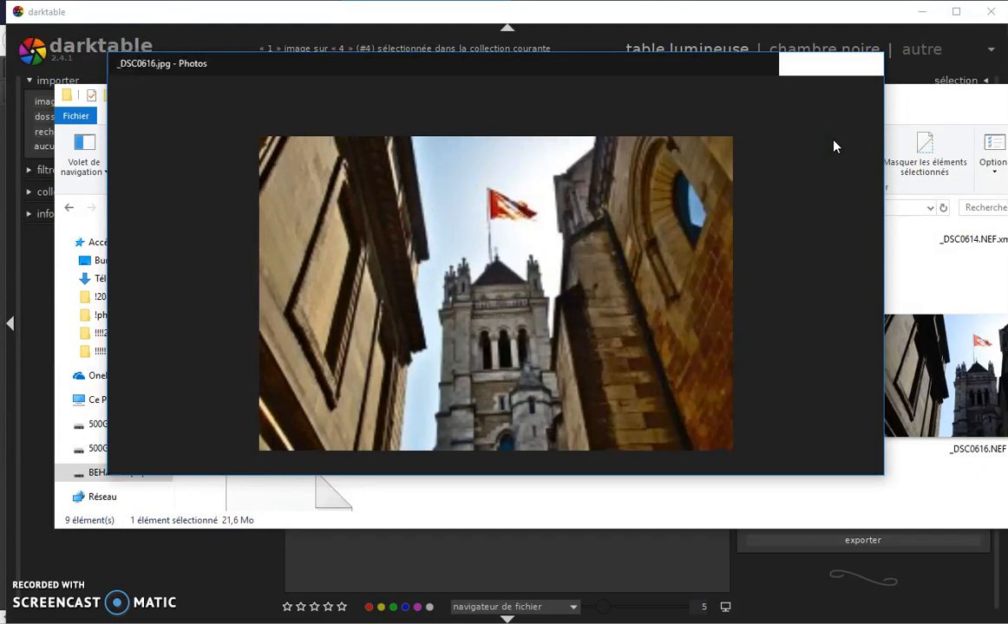
{"action": "left_click", "coordinate": [857, 73]}
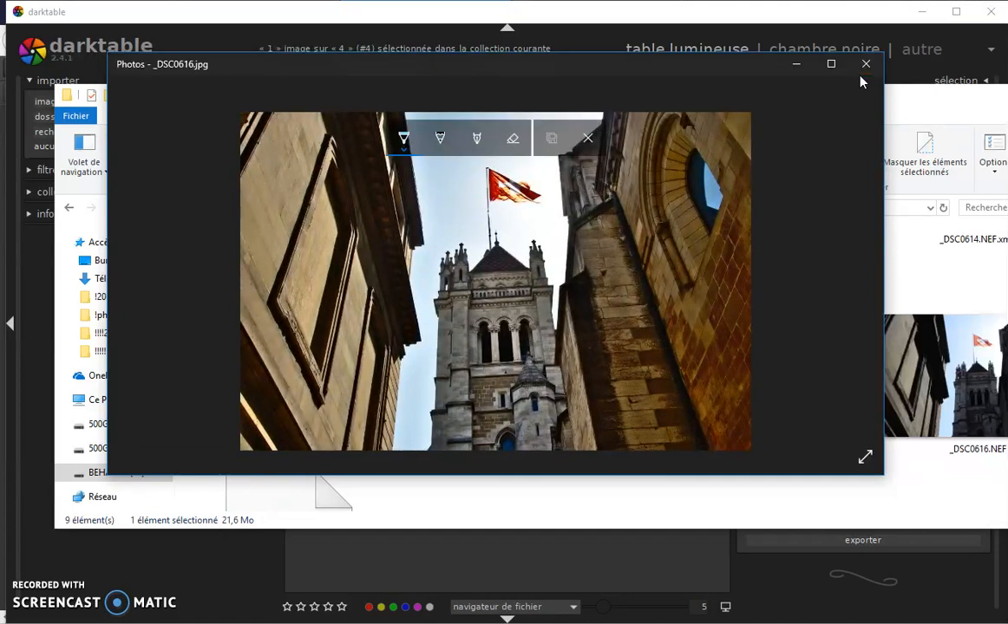
{"action": "left_click", "coordinate": [866, 64]}
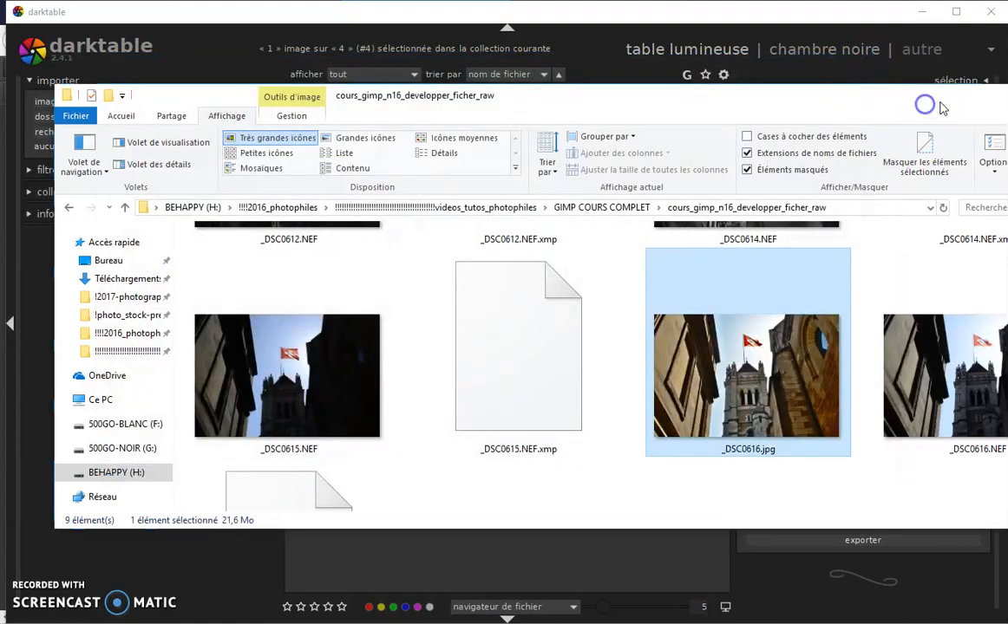
{"action": "left_click", "coordinate": [819, 81]}
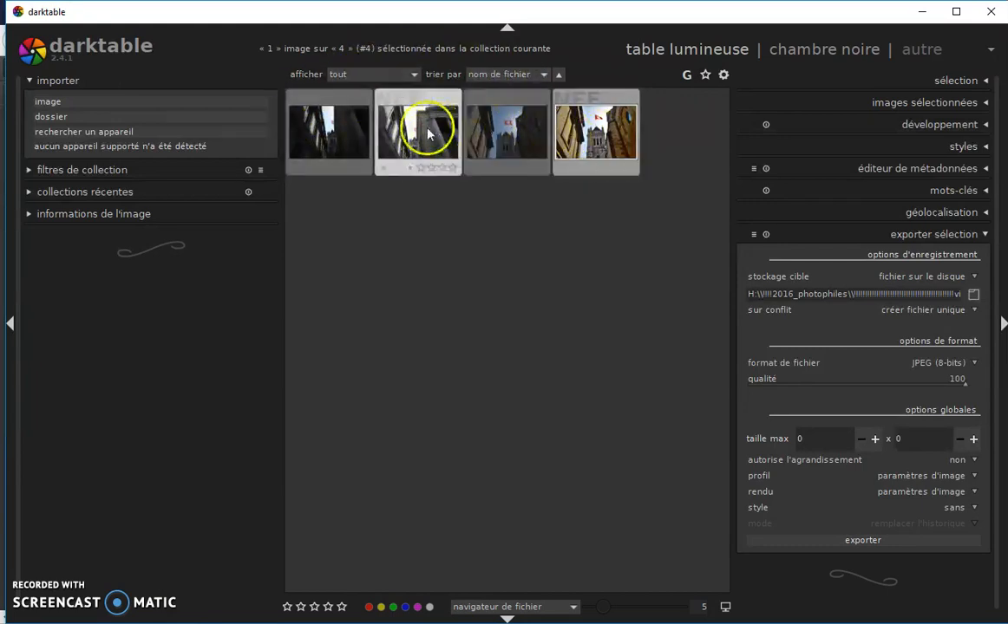
Select the first photo in the collection and expand informations de l'image to review the shooting data.
{"action": "left_click", "coordinate": [344, 143]}
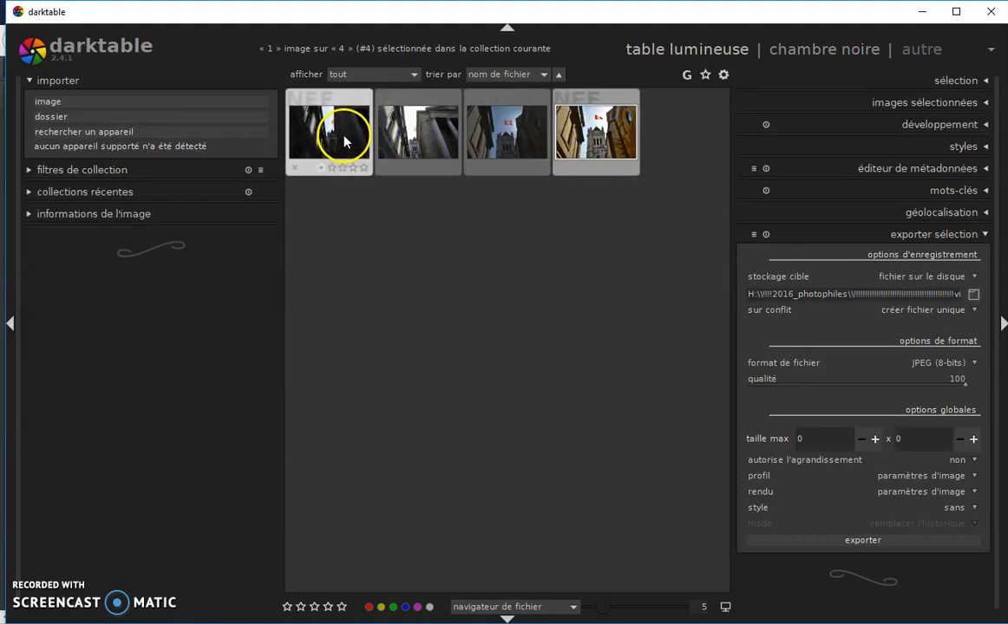
{"action": "left_click", "coordinate": [26, 213]}
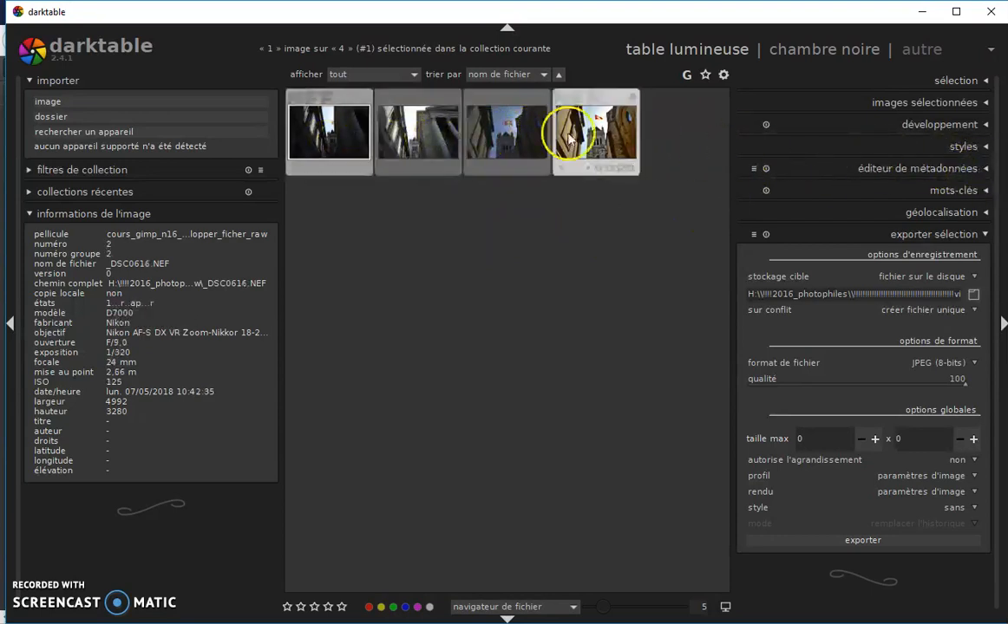
Open the first photo in the chambre noire and select the edited fourth photo in the filmstrip.
{"action": "left_click", "coordinate": [810, 50]}
{"action": "left_click", "coordinate": [469, 245]}
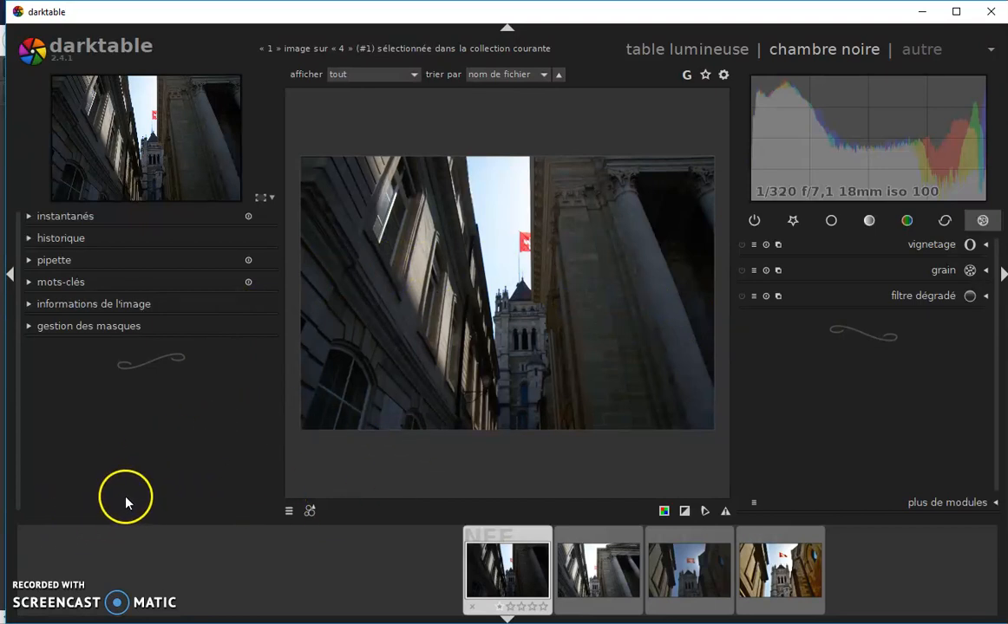
{"action": "left_click", "coordinate": [756, 577]}
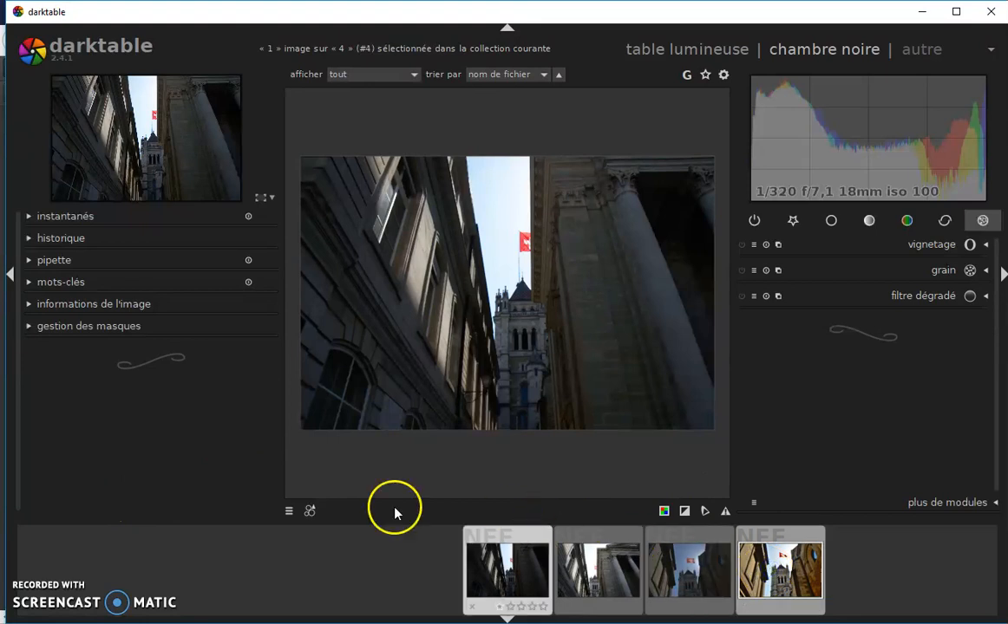